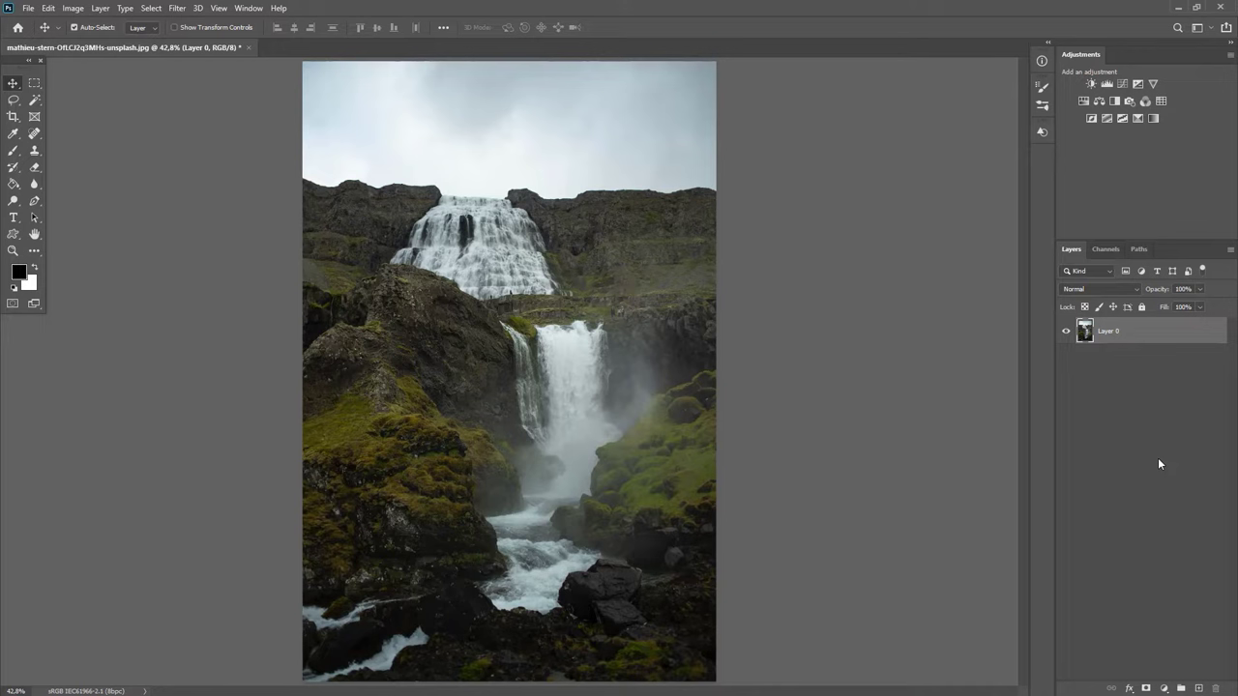
Step: Duplicate Layer 0 so a Layer 0 copy of the waterfall photo sits above it
{"action": "key", "text": "ctrl+j"}
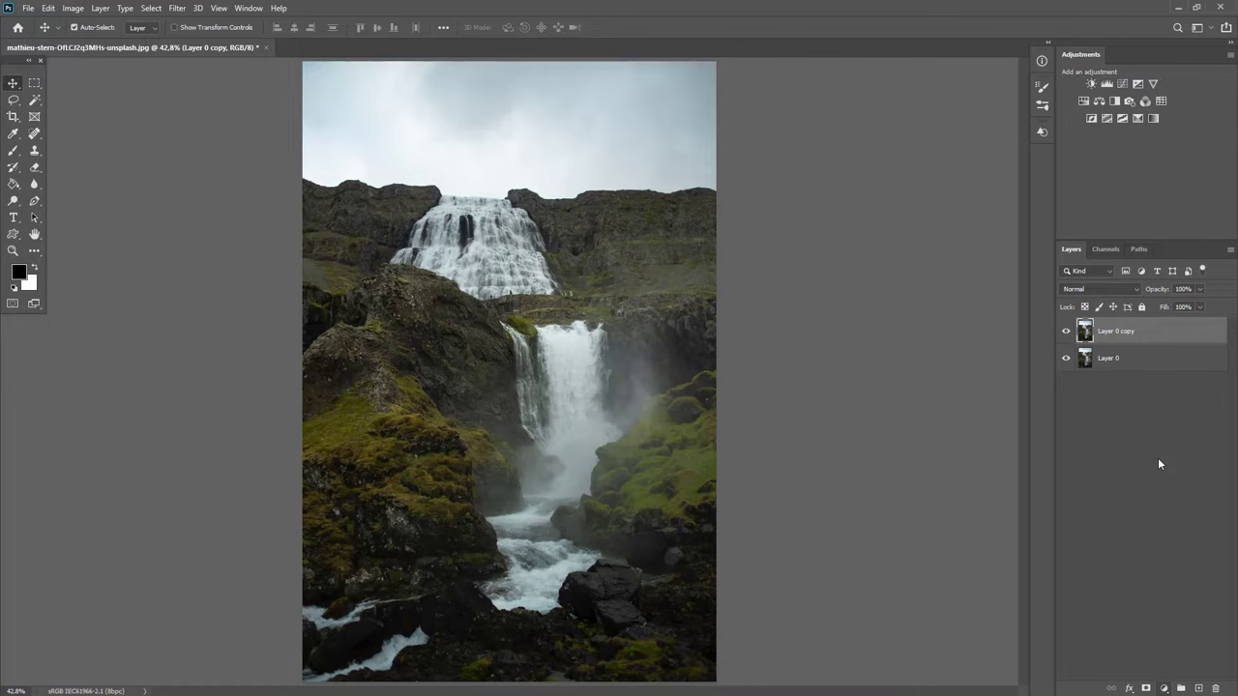
{"action": "left_click", "coordinate": [1163, 689]}
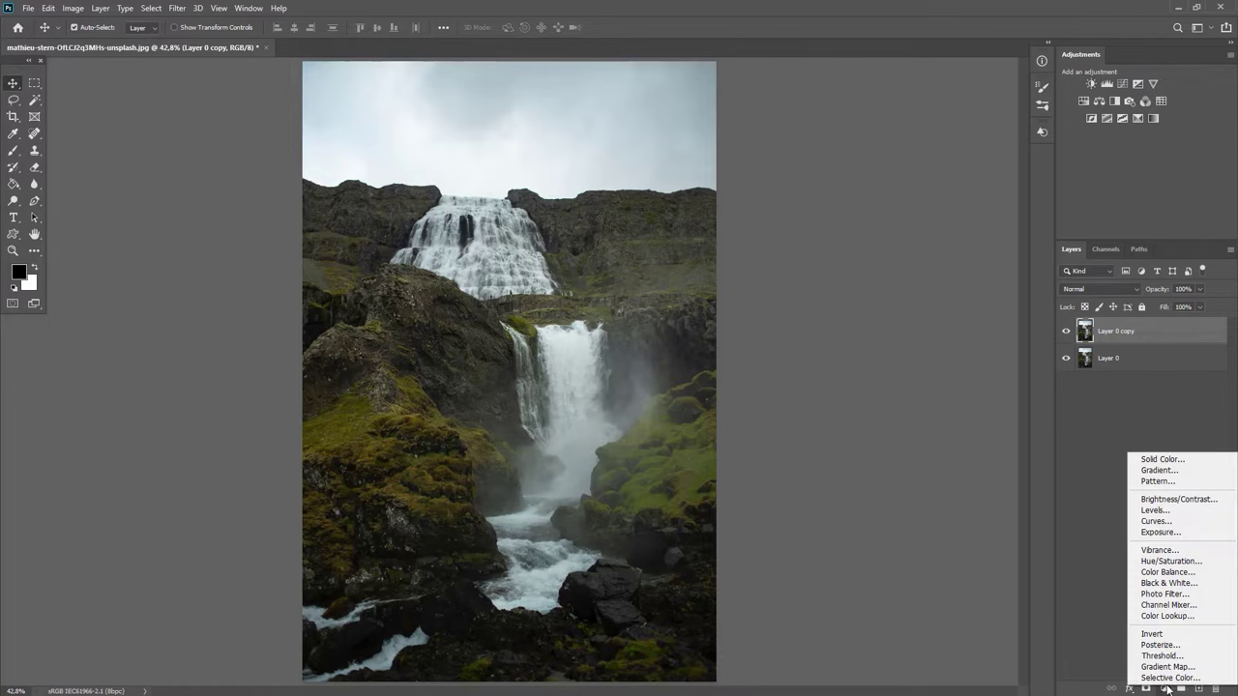
Step: Add a Curves layer with the curve raised to brighten the photo, and name it B
{"action": "left_click", "coordinate": [1166, 523]}
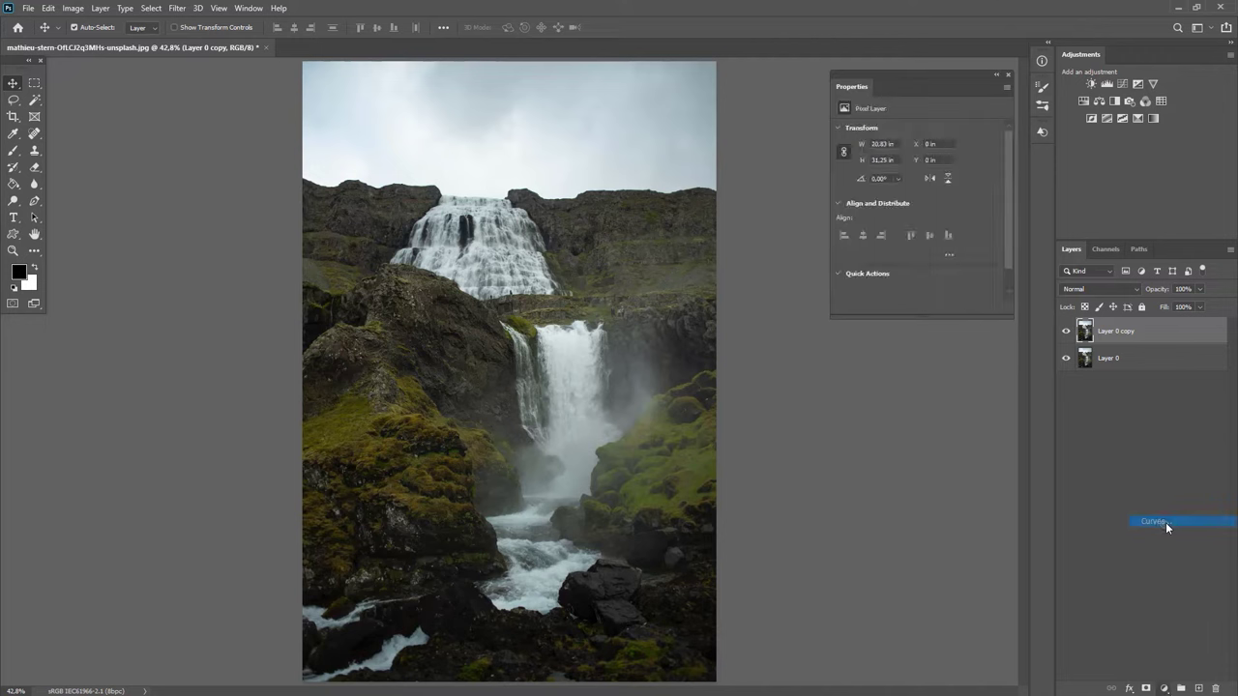
{"action": "left_click_drag", "start_coordinate": [919, 235], "coordinate": [914, 212]}
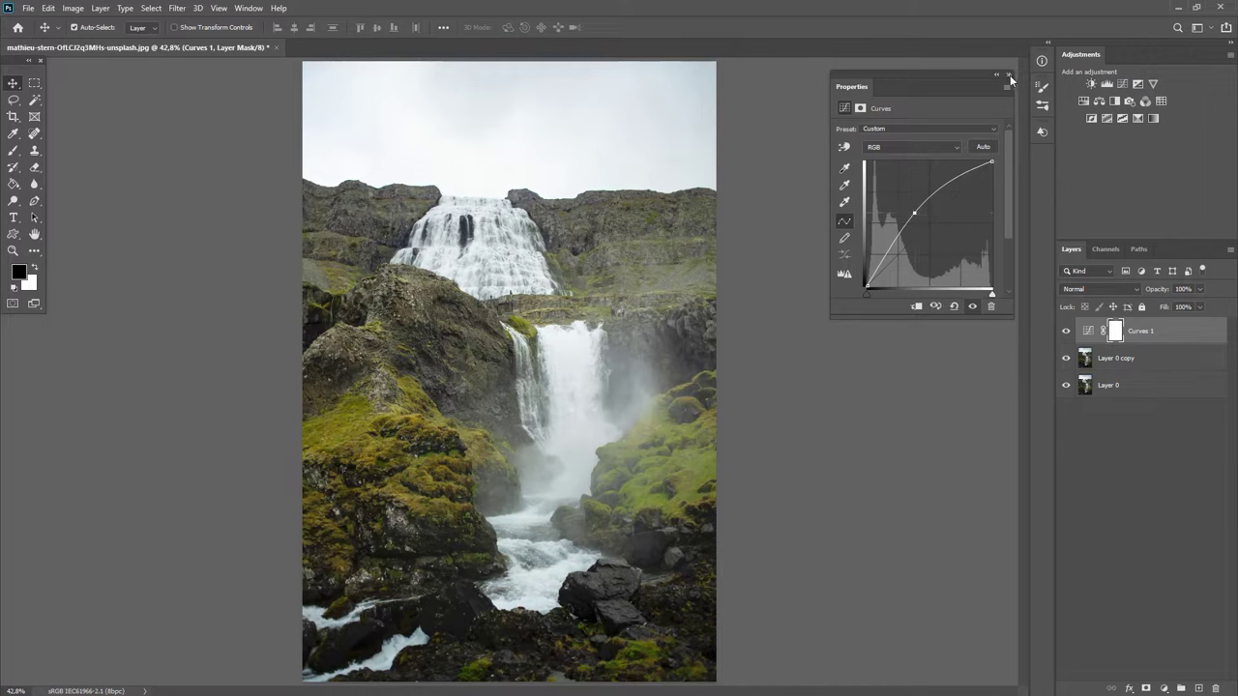
{"action": "left_click", "coordinate": [1009, 76]}
{"action": "double_click", "coordinate": [1141, 332]}
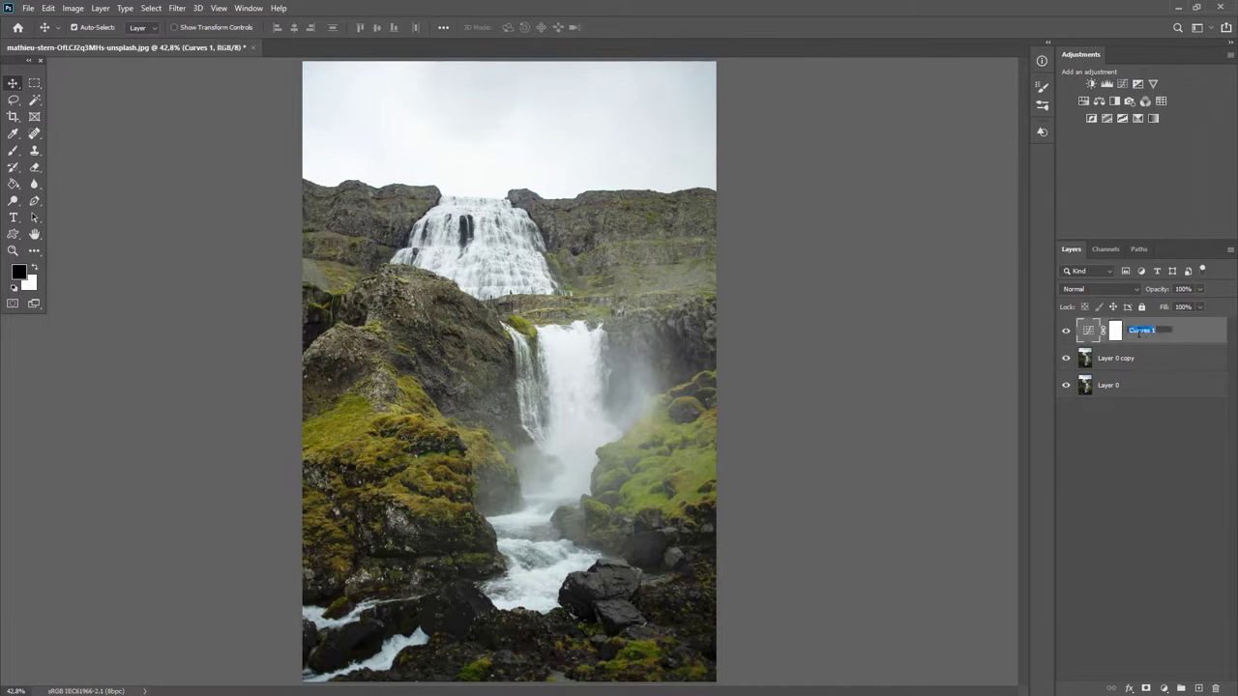
{"action": "type", "text": "8"}
{"action": "key", "text": "Return"}
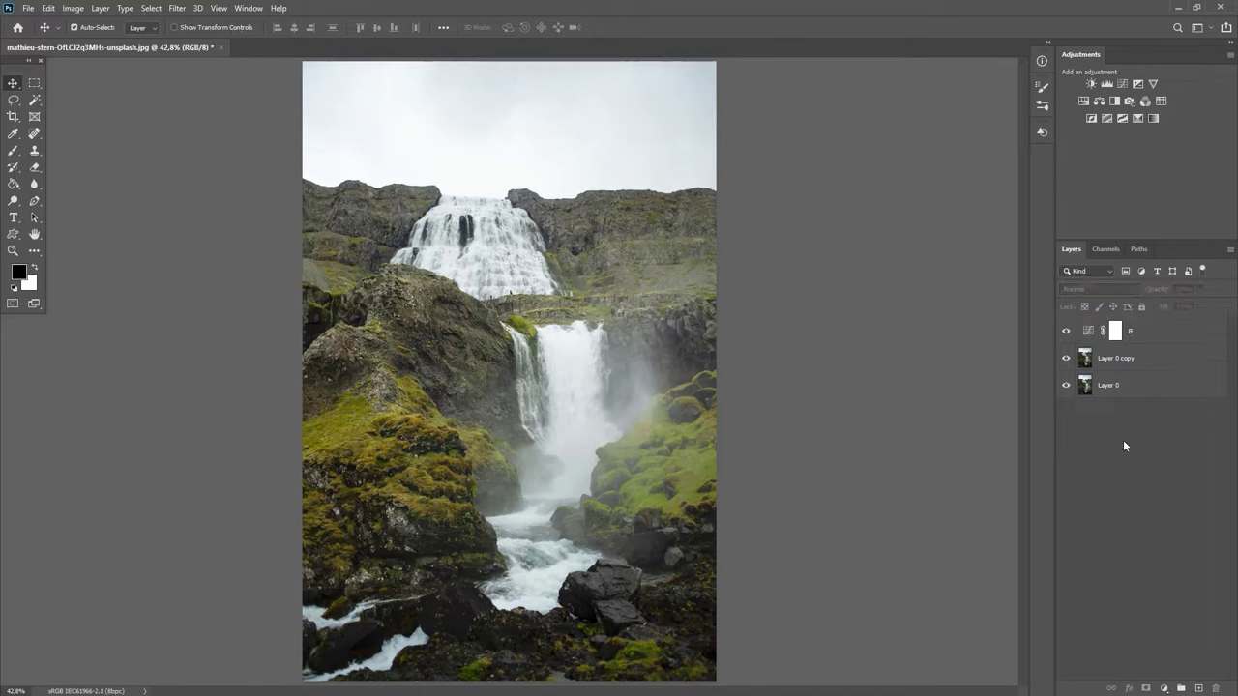
{"action": "left_click", "coordinate": [1117, 333]}
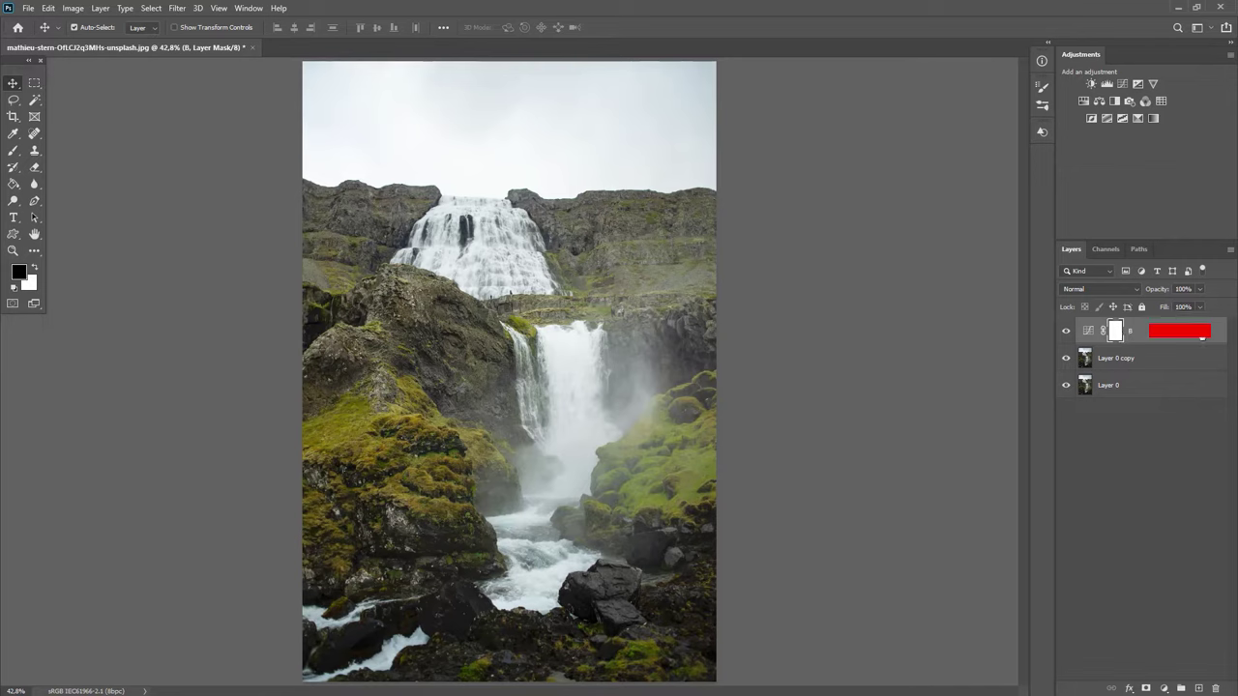
Step: In B's Blending Options, adjust the Underlying Layer sliders, restoring the highlight limit to 255
{"action": "right_click", "coordinate": [1227, 330]}
{"action": "left_click", "coordinate": [1068, 171]}
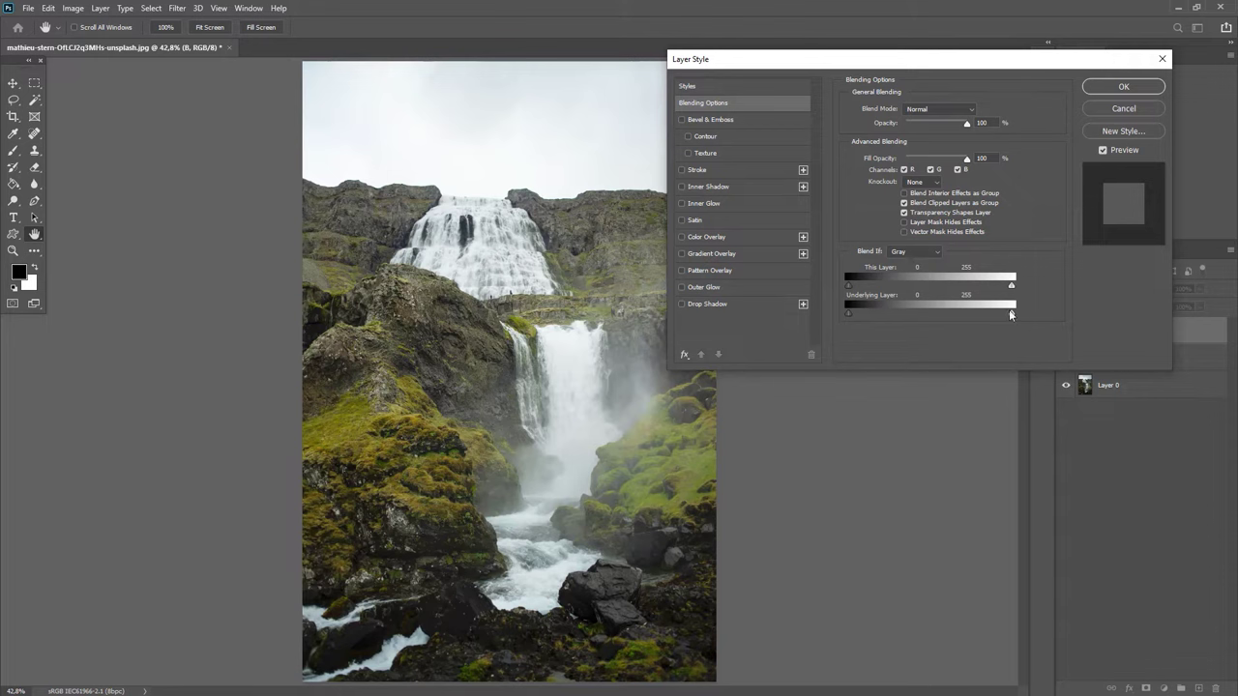
{"action": "left_click_drag", "start_coordinate": [1011, 313], "coordinate": [863, 314]}
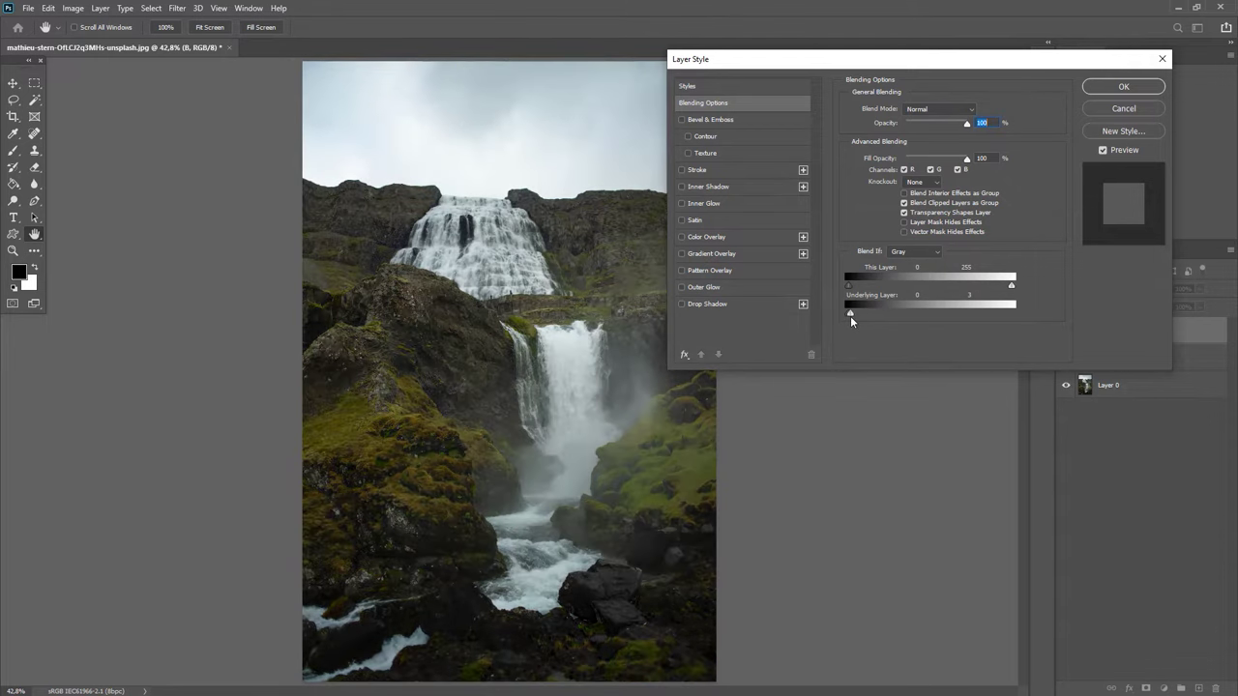
{"action": "mouse_move", "coordinate": [863, 315]}
{"action": "left_mouse_down"}
{"action": "mouse_move", "coordinate": [963, 319]}
{"action": "mouse_move", "coordinate": [948, 317]}
{"action": "left_mouse_up"}
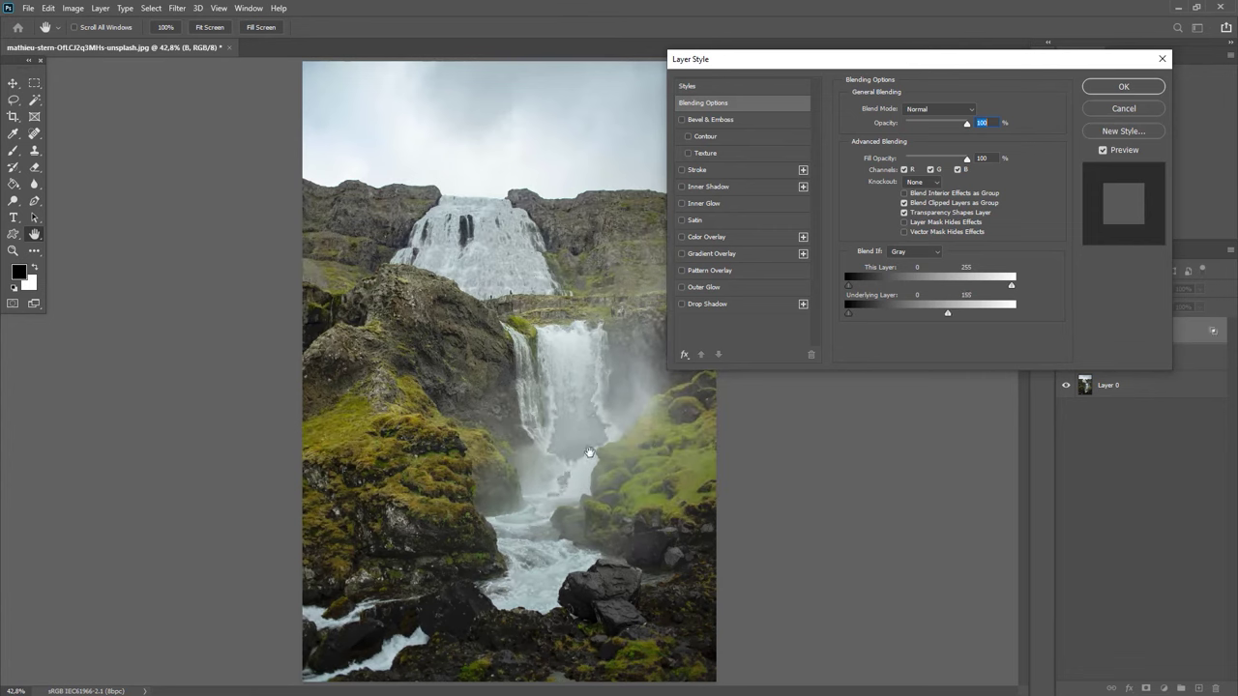
{"action": "left_click_drag", "start_coordinate": [948, 312], "coordinate": [1042, 317]}
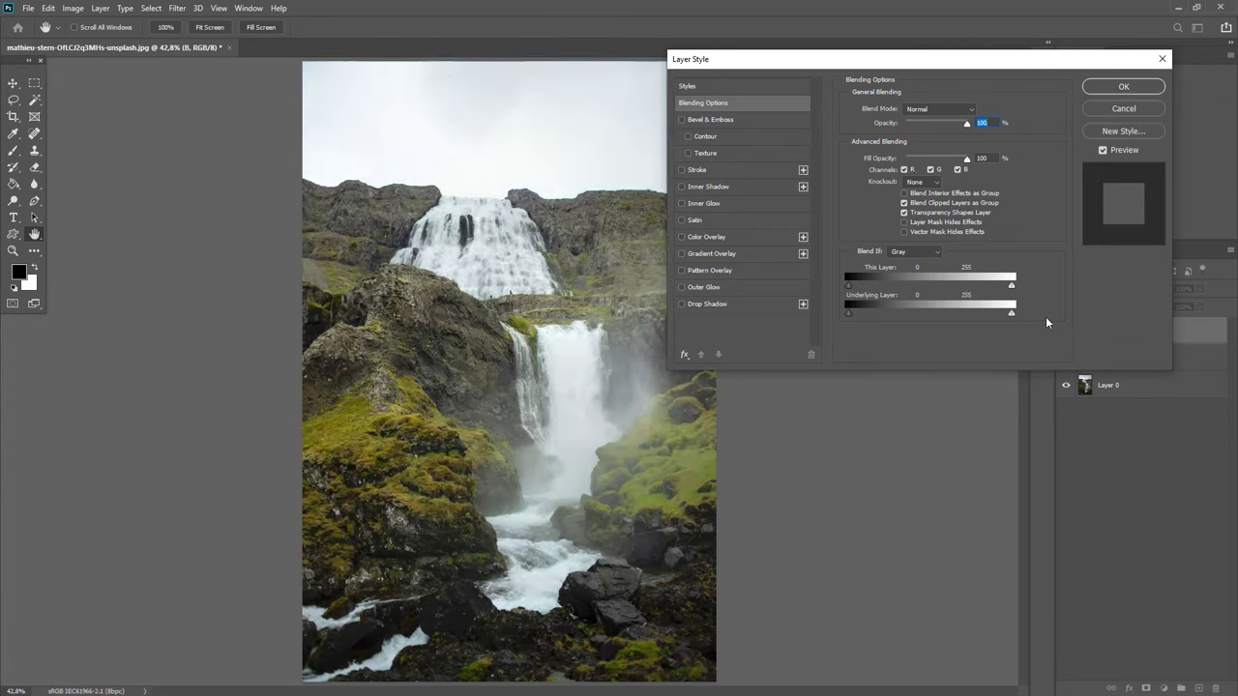
Step: Alt-split the Underlying Layer shadow slider so B's brightening fades softly out of the darkest tones
{"action": "key", "text": "alt"}
{"action": "mouse_move", "coordinate": [849, 313]}
{"action": "left_mouse_down"}
{"action": "mouse_move", "coordinate": [907, 315]}
{"action": "mouse_move", "coordinate": [825, 316]}
{"action": "left_mouse_up"}
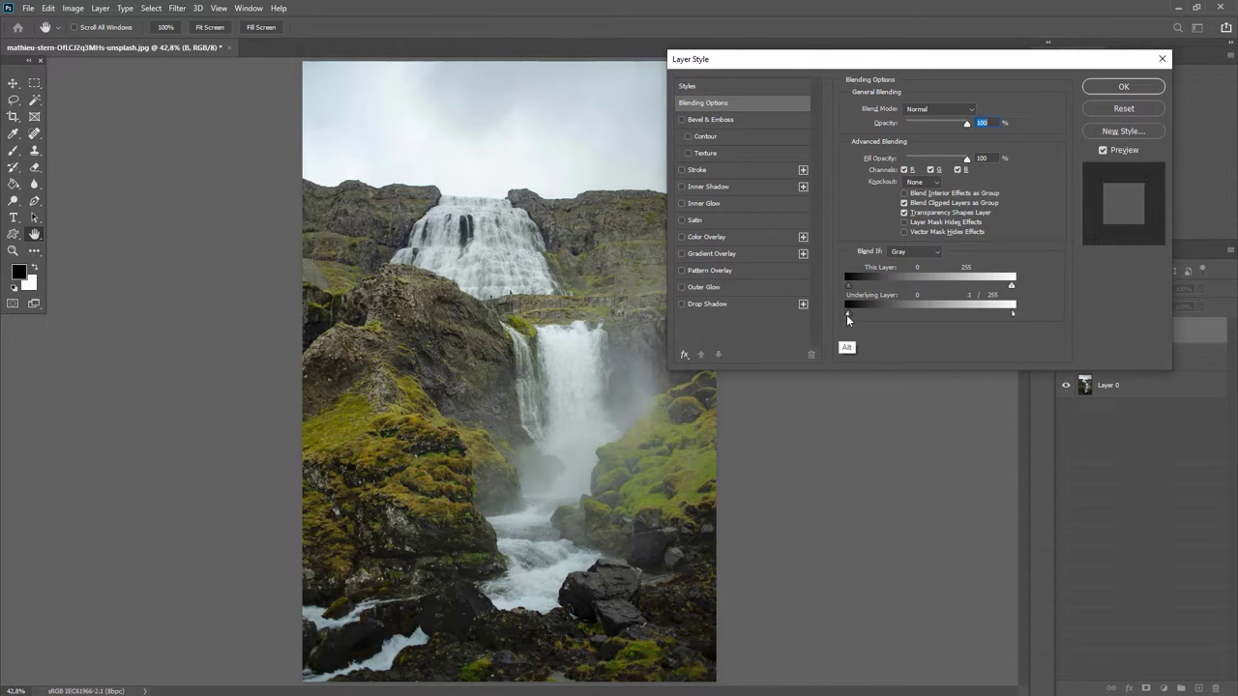
{"action": "mouse_move", "coordinate": [877, 314]}
{"action": "left_mouse_down"}
{"action": "mouse_move", "coordinate": [968, 315]}
{"action": "mouse_move", "coordinate": [903, 322]}
{"action": "left_mouse_up"}
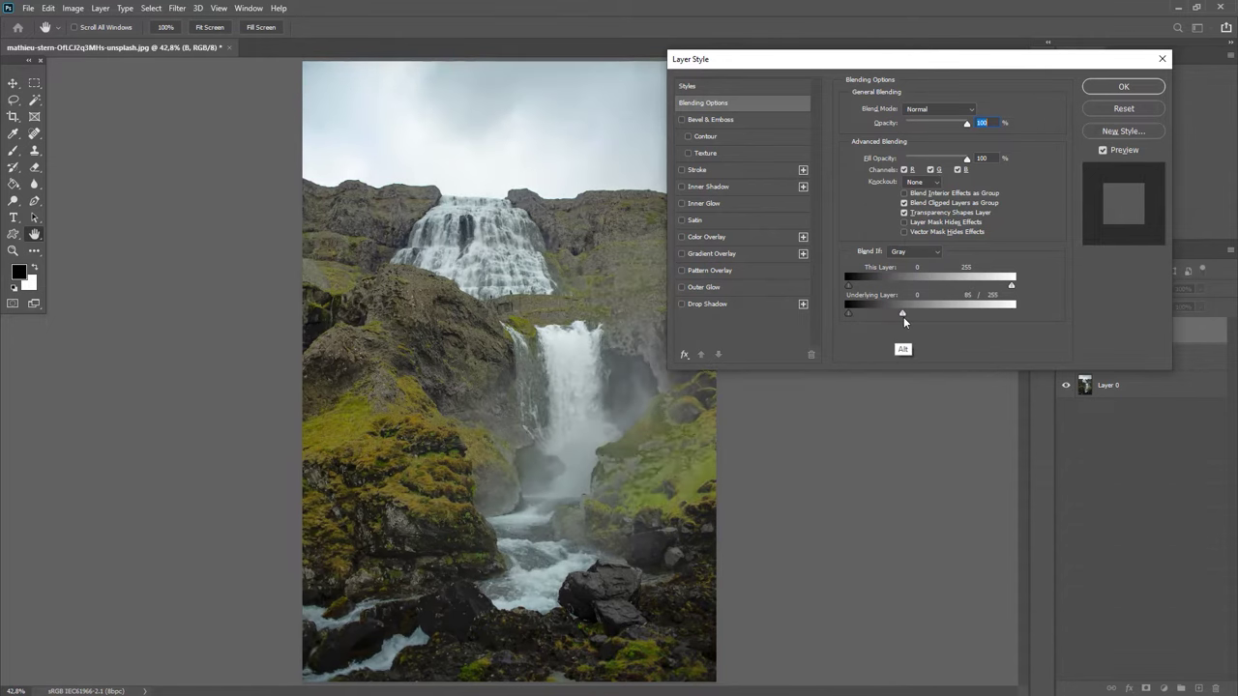
{"action": "left_click_drag", "start_coordinate": [904, 322], "coordinate": [1038, 320]}
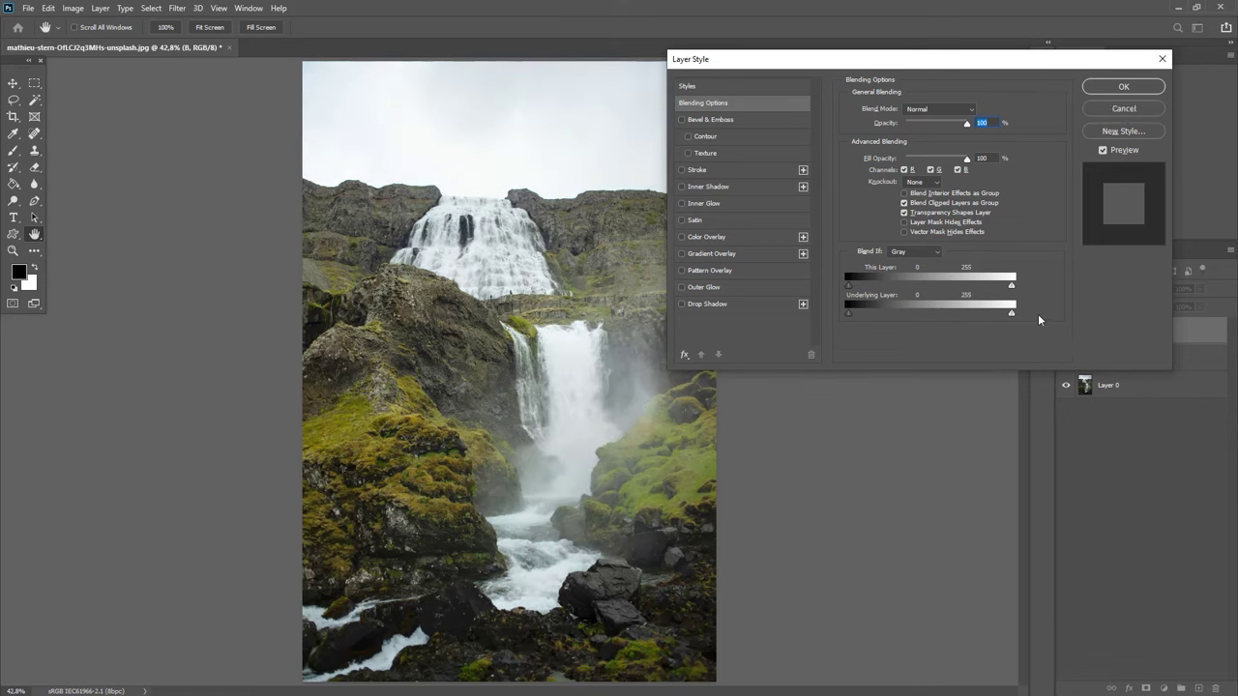
{"action": "left_click_drag", "start_coordinate": [850, 313], "coordinate": [962, 316]}
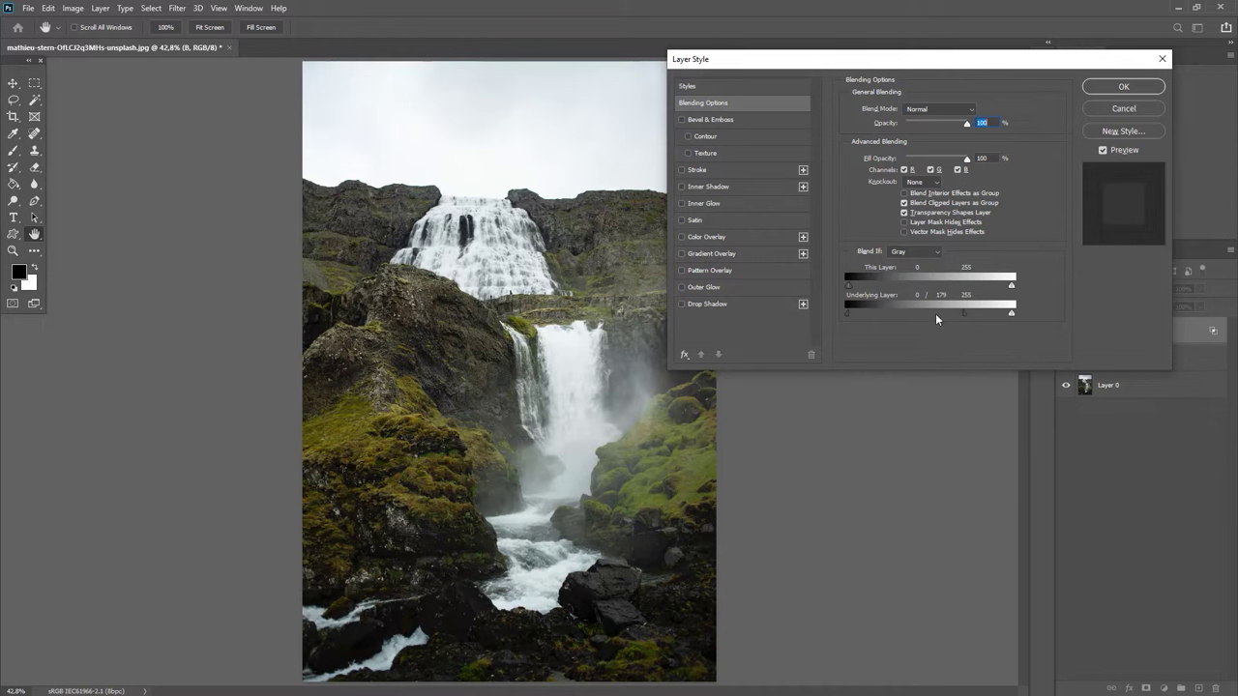
{"action": "mouse_move", "coordinate": [963, 313]}
{"action": "left_mouse_down"}
{"action": "mouse_move", "coordinate": [864, 313]}
{"action": "mouse_move", "coordinate": [916, 309]}
{"action": "left_mouse_up"}
{"action": "mouse_move", "coordinate": [918, 314]}
{"action": "left_mouse_down"}
{"action": "mouse_move", "coordinate": [877, 314]}
{"action": "mouse_move", "coordinate": [986, 317]}
{"action": "mouse_move", "coordinate": [968, 316]}
{"action": "left_mouse_up"}
Step: Apply the blending settings, compare B on and off, and set B's opacity to 48%
{"action": "left_click", "coordinate": [1119, 87]}
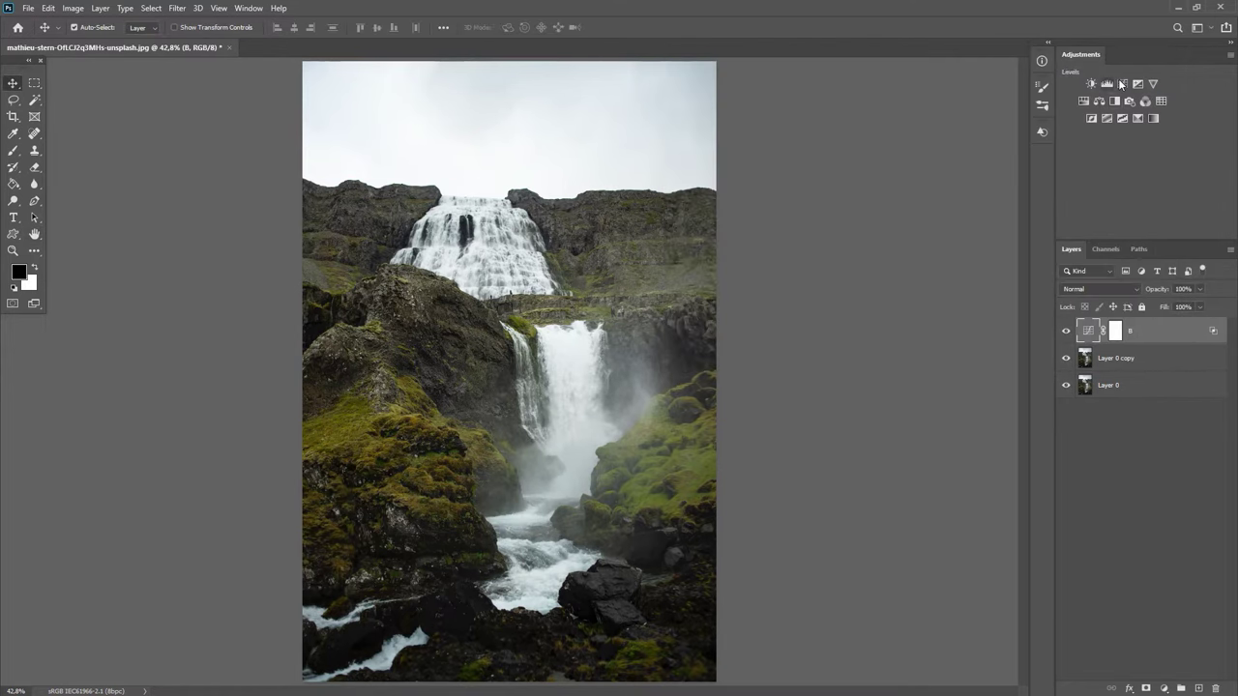
{"action": "left_click", "coordinate": [1067, 332]}
{"action": "left_click", "coordinate": [1067, 332]}
{"action": "left_click", "coordinate": [1066, 331]}
{"action": "mouse_move", "coordinate": [1159, 290]}
{"action": "left_mouse_down"}
{"action": "mouse_move", "coordinate": [1122, 295]}
{"action": "mouse_move", "coordinate": [1137, 302]}
{"action": "left_mouse_up"}
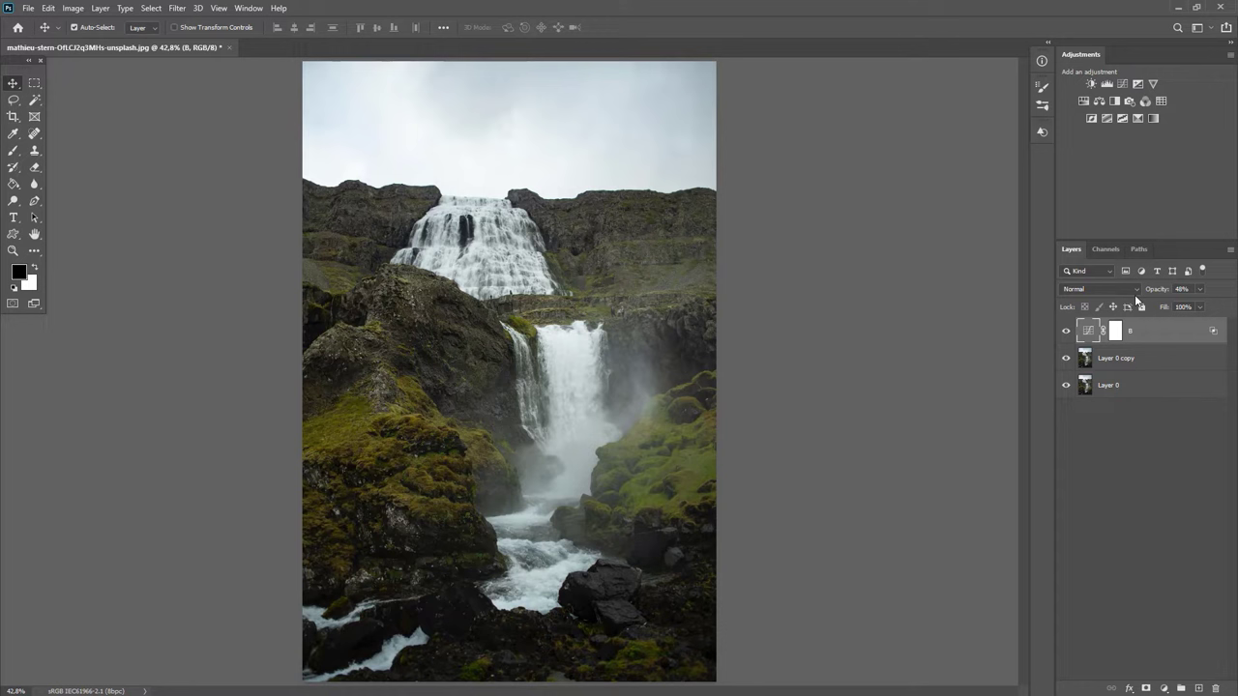
{"action": "left_click", "coordinate": [1067, 332]}
Step: Add a second Curves layer with the curve pulled down to darken the photo
{"action": "left_click", "coordinate": [1163, 688]}
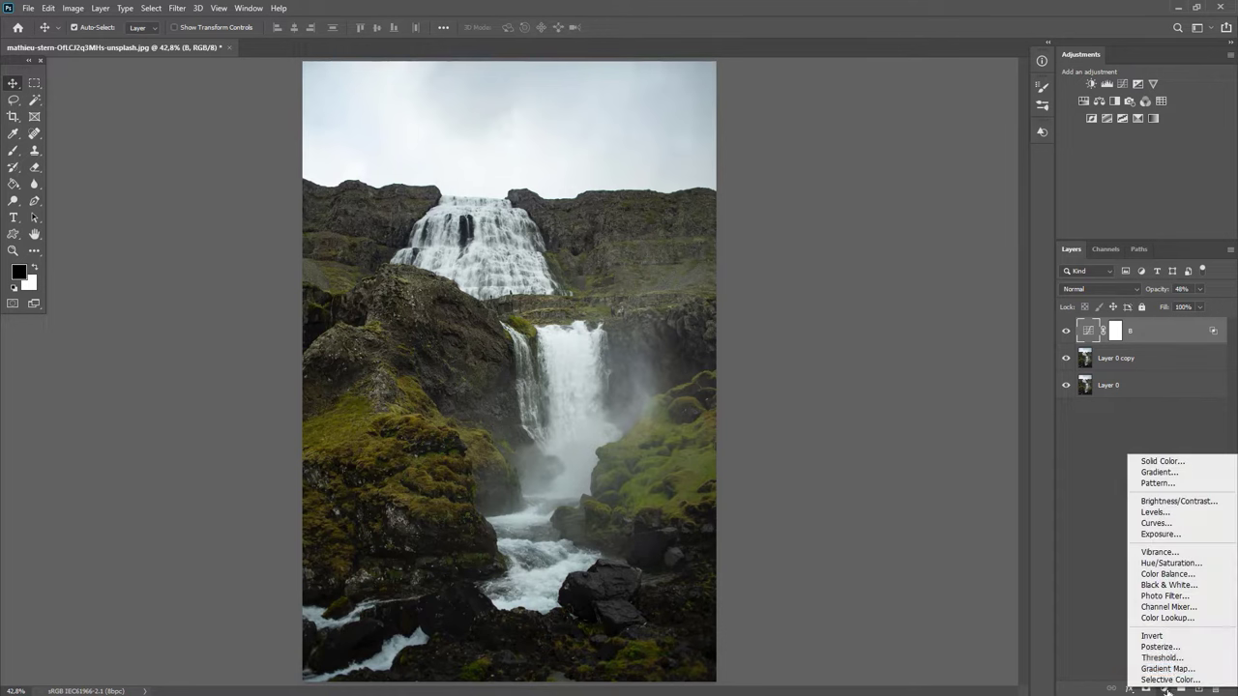
{"action": "left_click", "coordinate": [1158, 523]}
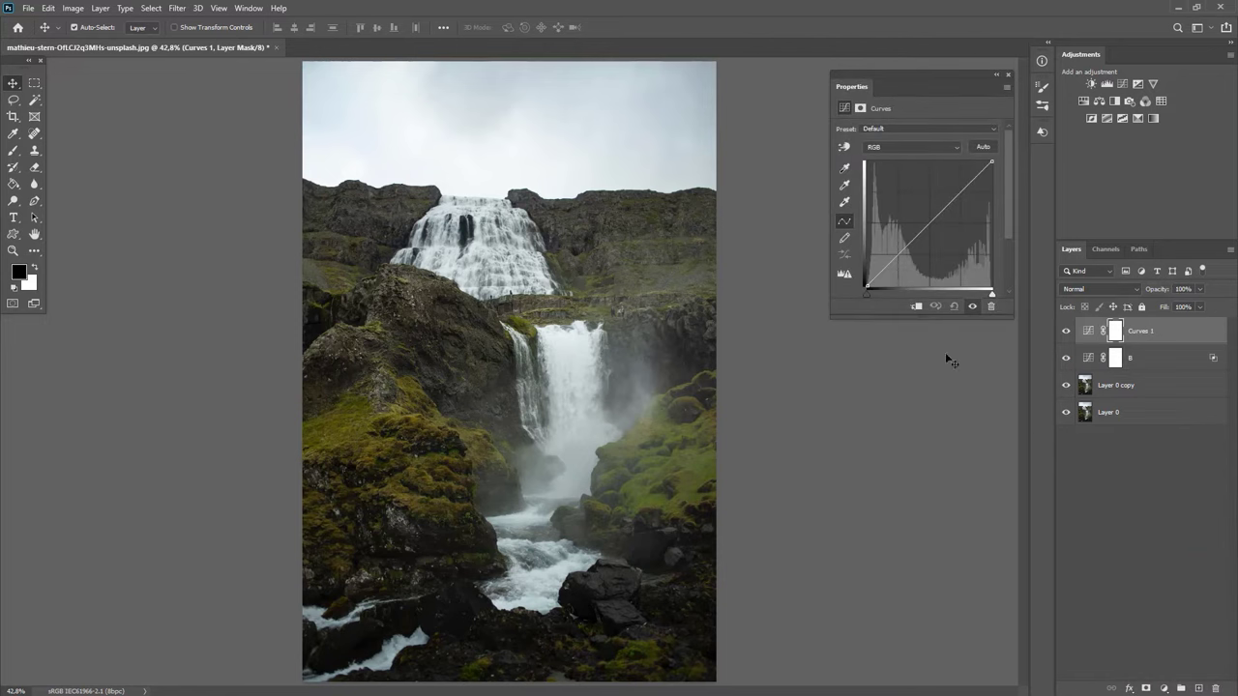
{"action": "left_click_drag", "start_coordinate": [928, 225], "coordinate": [932, 234]}
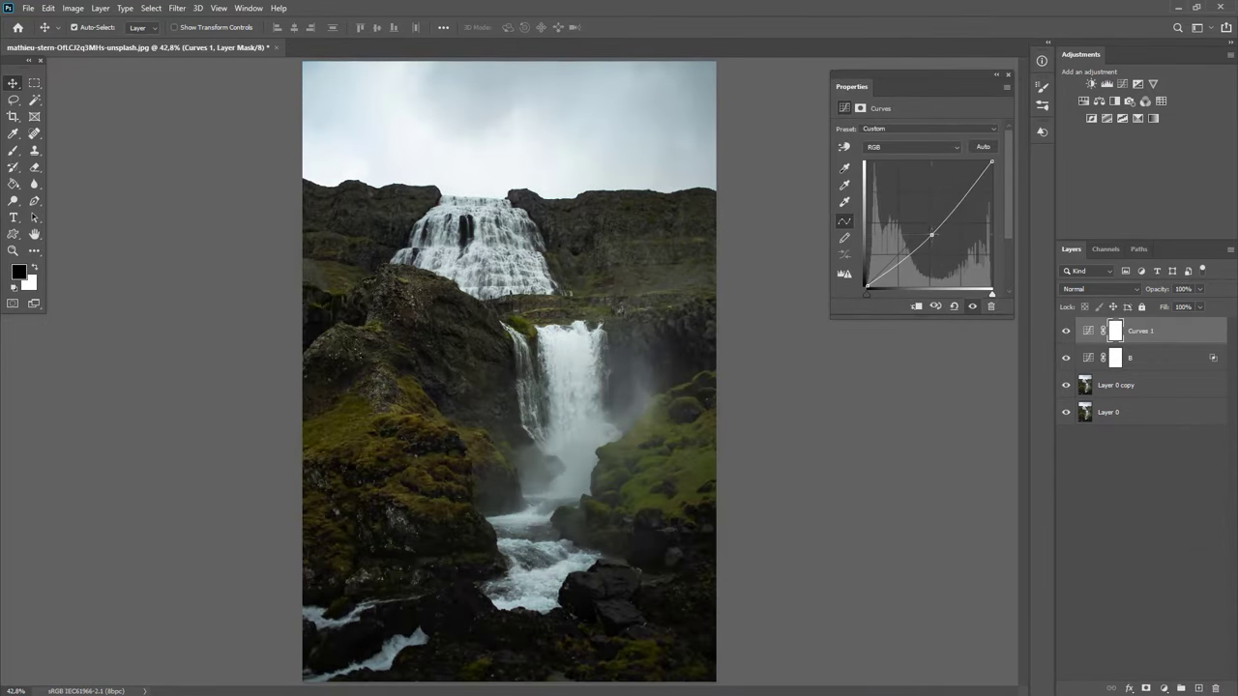
{"action": "left_click", "coordinate": [1009, 75]}
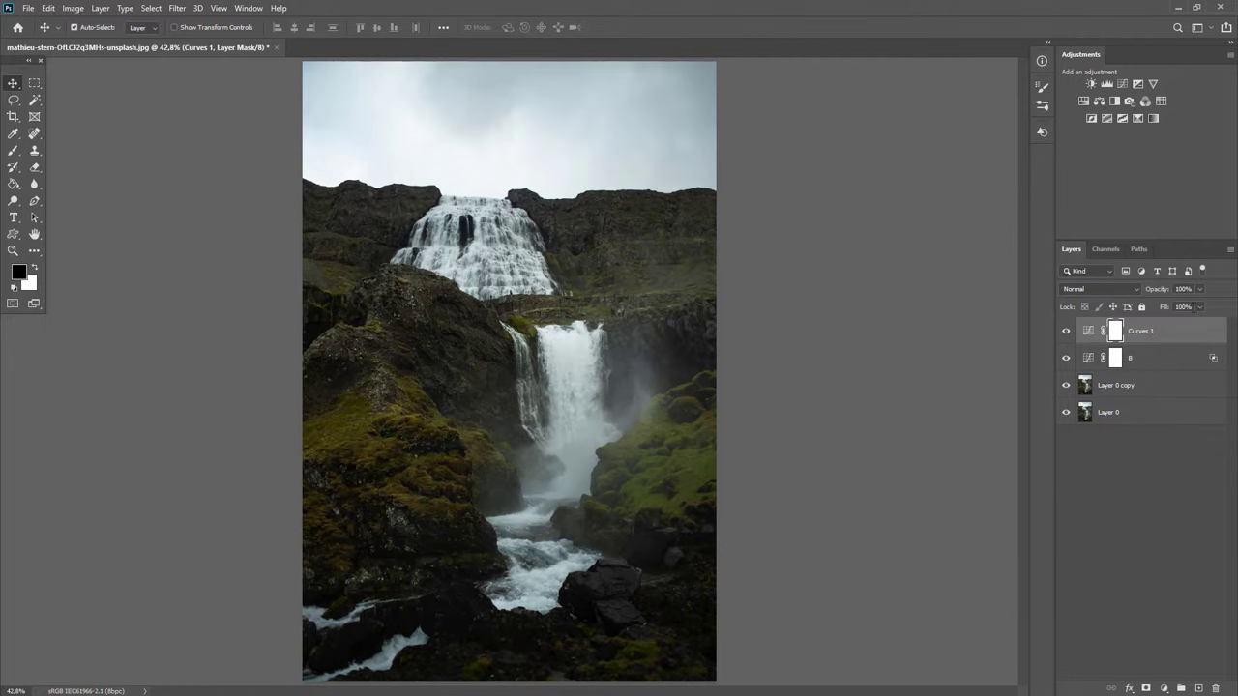
{"action": "left_click", "coordinate": [1201, 334]}
Step: Split Curves 1's Underlying Layer white slider to 62 / 255 for a smooth highlight fade, then compare
{"action": "double_click", "coordinate": [1201, 335]}
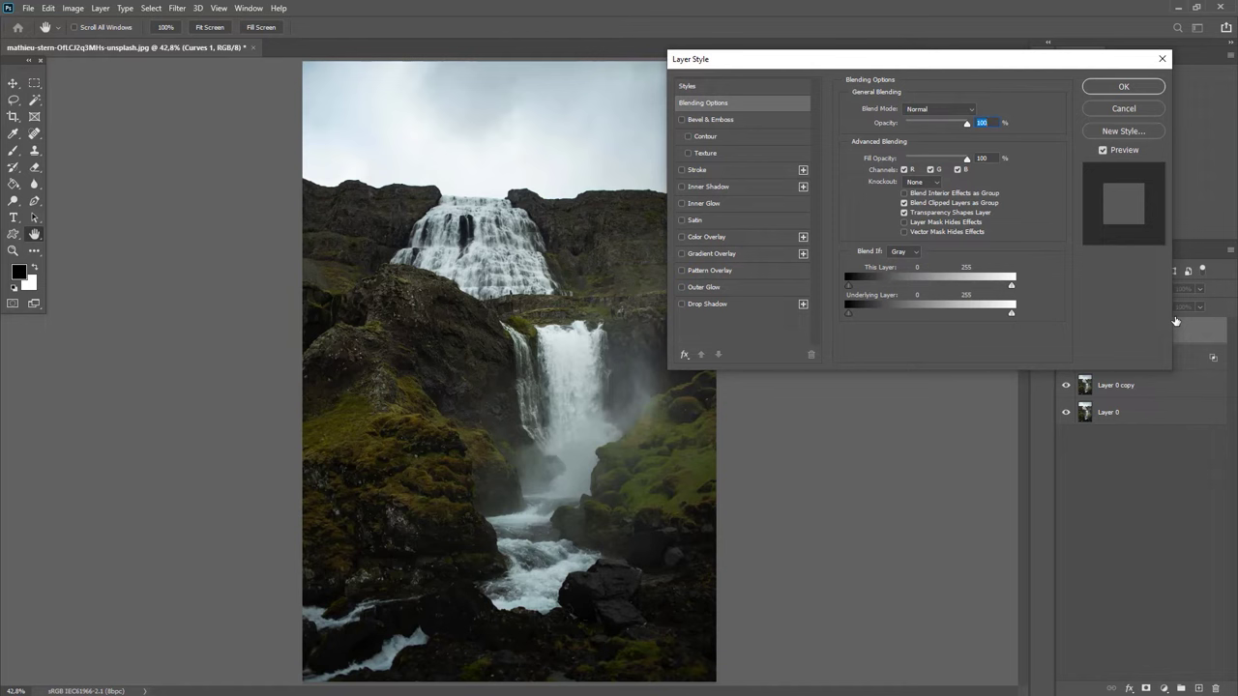
{"action": "mouse_move", "coordinate": [1012, 312]}
{"action": "left_mouse_down"}
{"action": "mouse_move", "coordinate": [855, 314]}
{"action": "mouse_move", "coordinate": [1025, 320]}
{"action": "mouse_move", "coordinate": [890, 316]}
{"action": "left_mouse_up"}
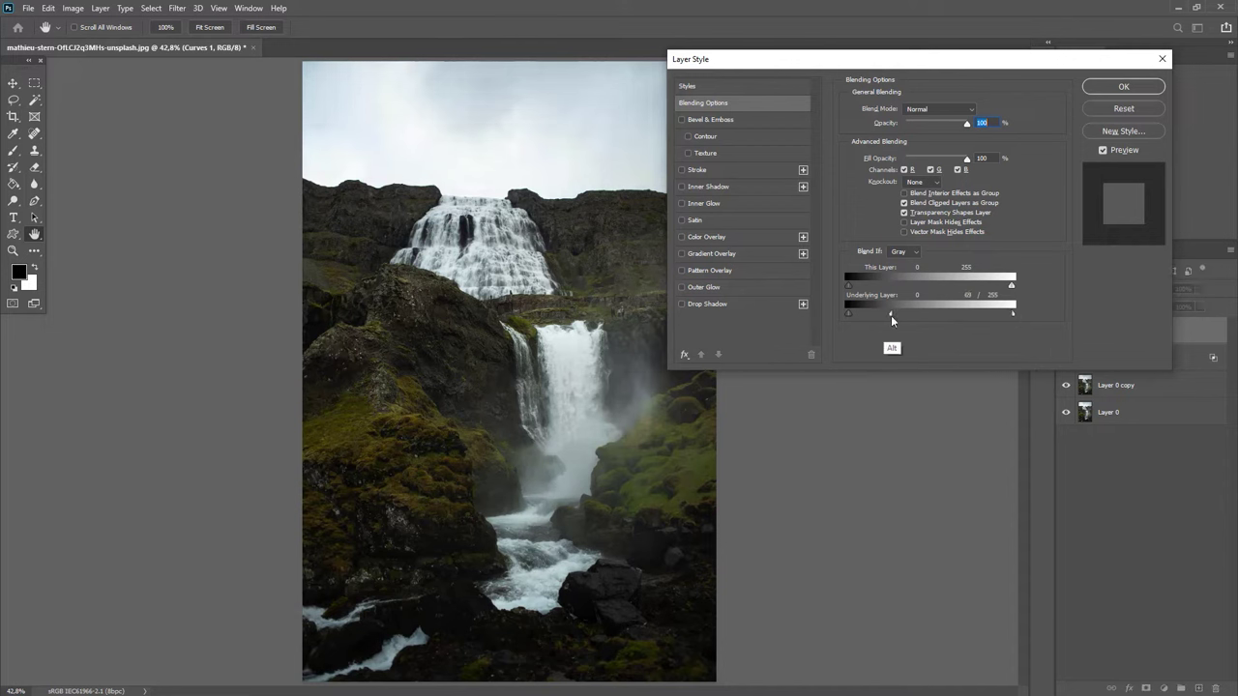
{"action": "left_click", "coordinate": [1104, 85]}
{"action": "left_click", "coordinate": [1066, 331]}
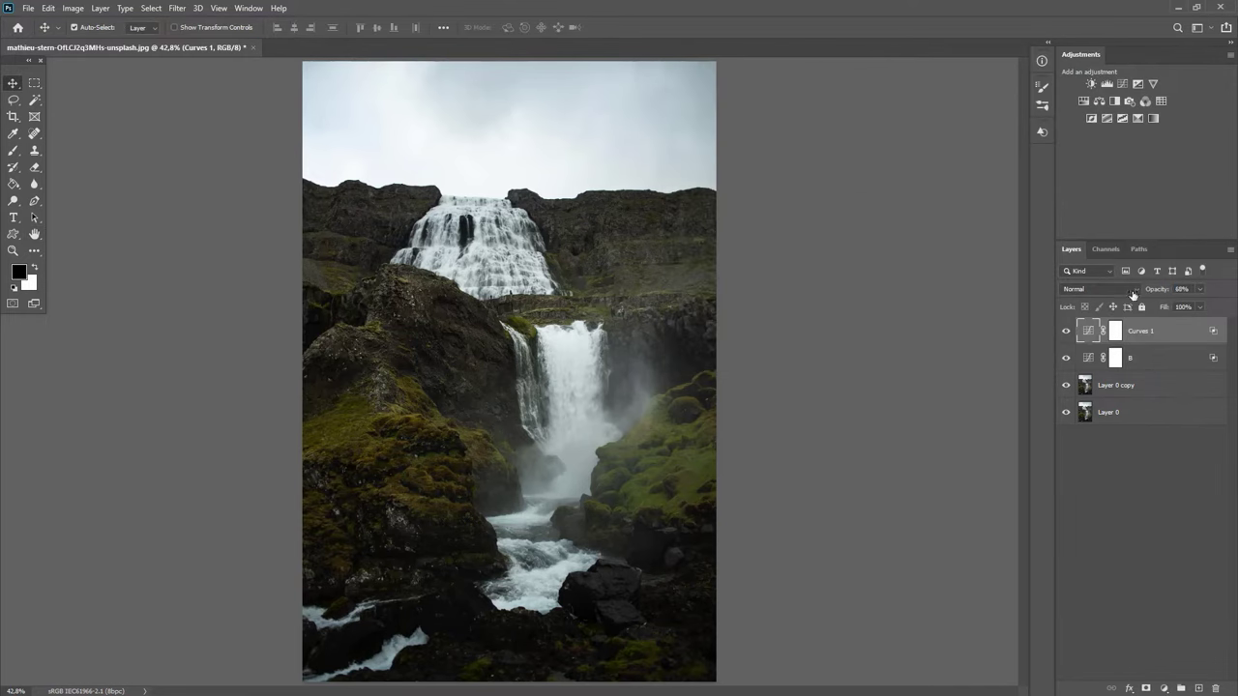
Step: Lower Curves 1's opacity and fill its mask with black to hide the darkening
{"action": "key", "text": "4"}
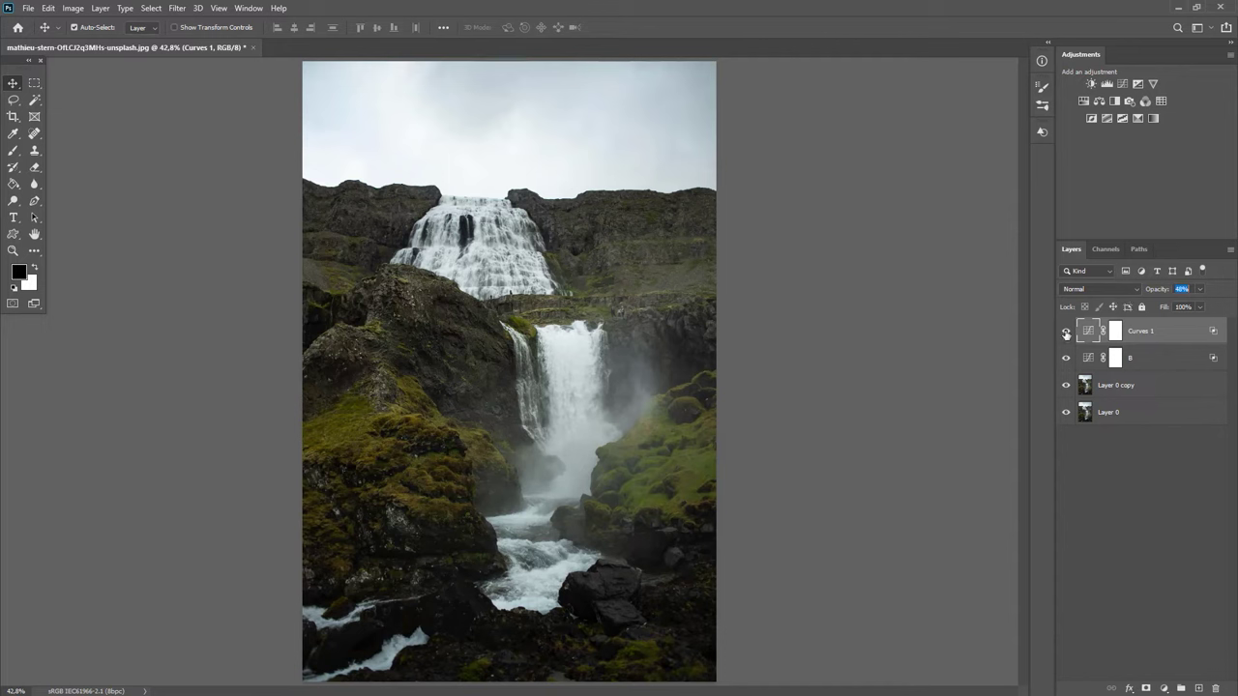
{"action": "left_click", "coordinate": [1067, 332]}
{"action": "left_click", "coordinate": [1115, 332]}
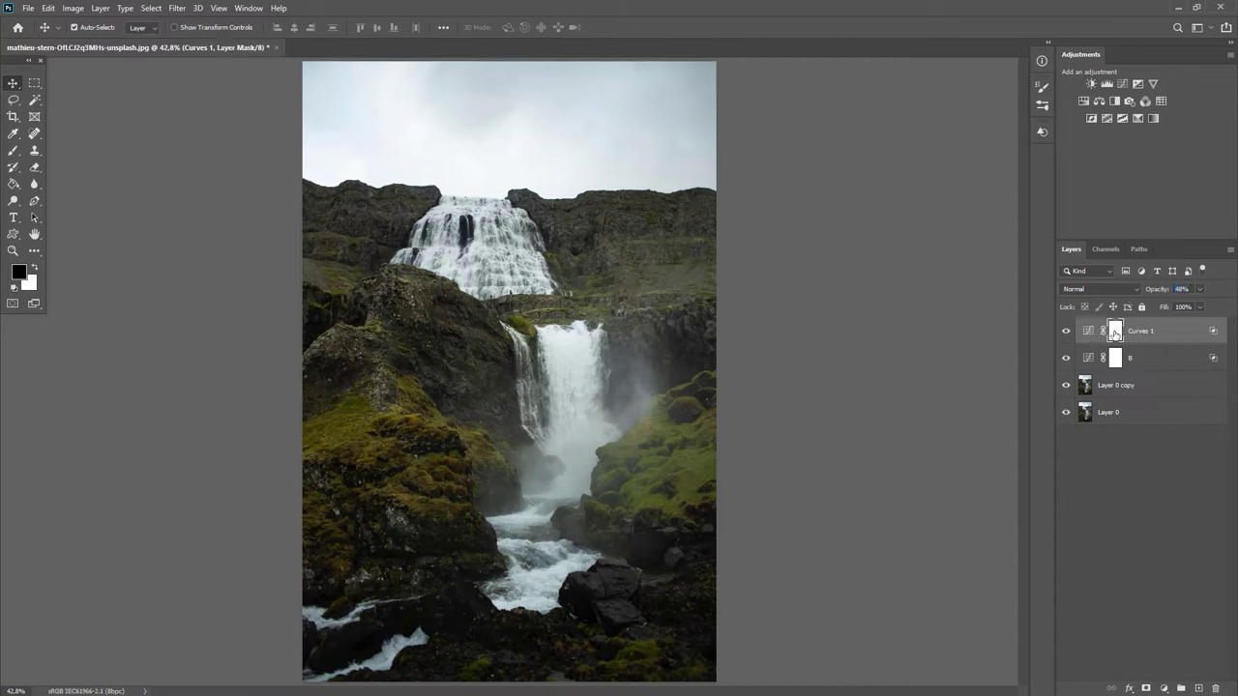
{"action": "double_click", "coordinate": [1115, 331]}
{"action": "key", "text": "ctrl+a"}
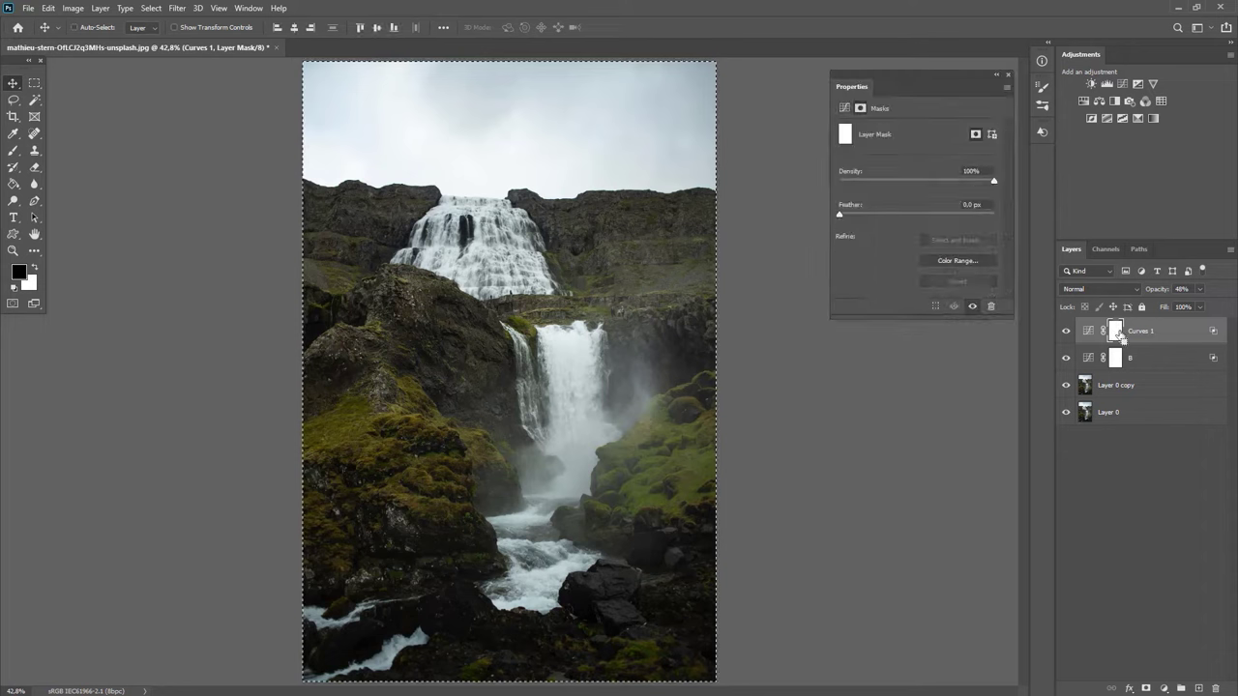
{"action": "key", "text": "ctrl+i"}
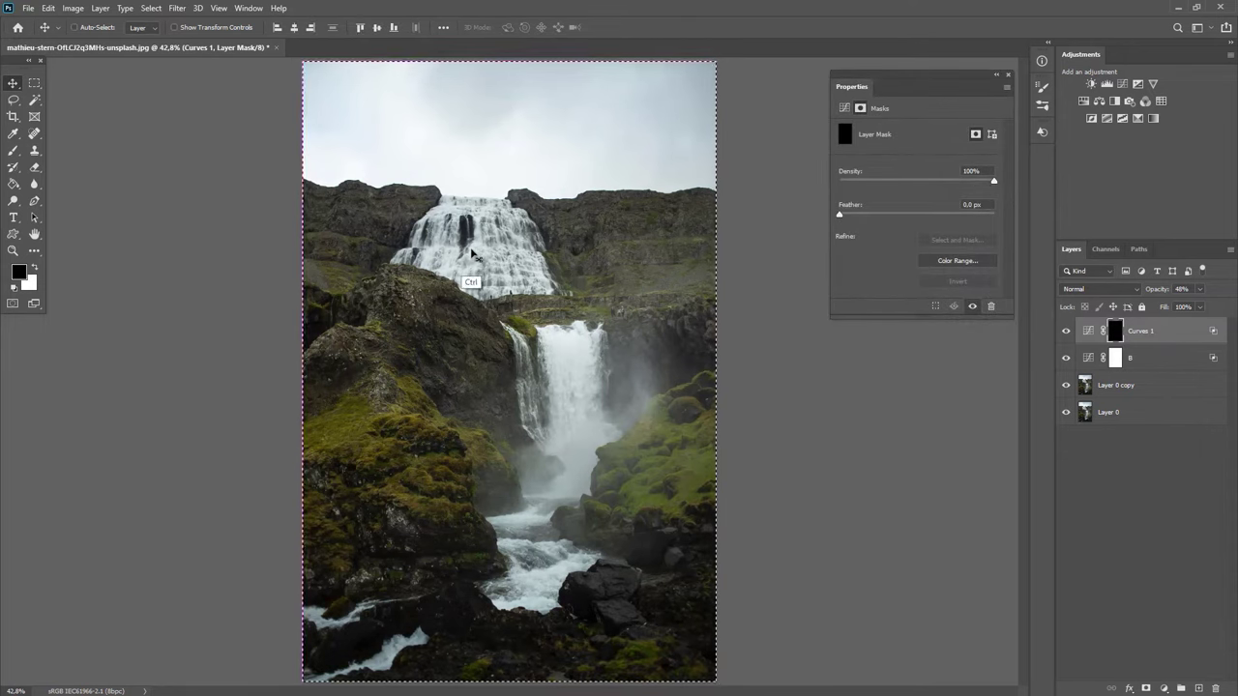
{"action": "key", "text": "ctrl+d"}
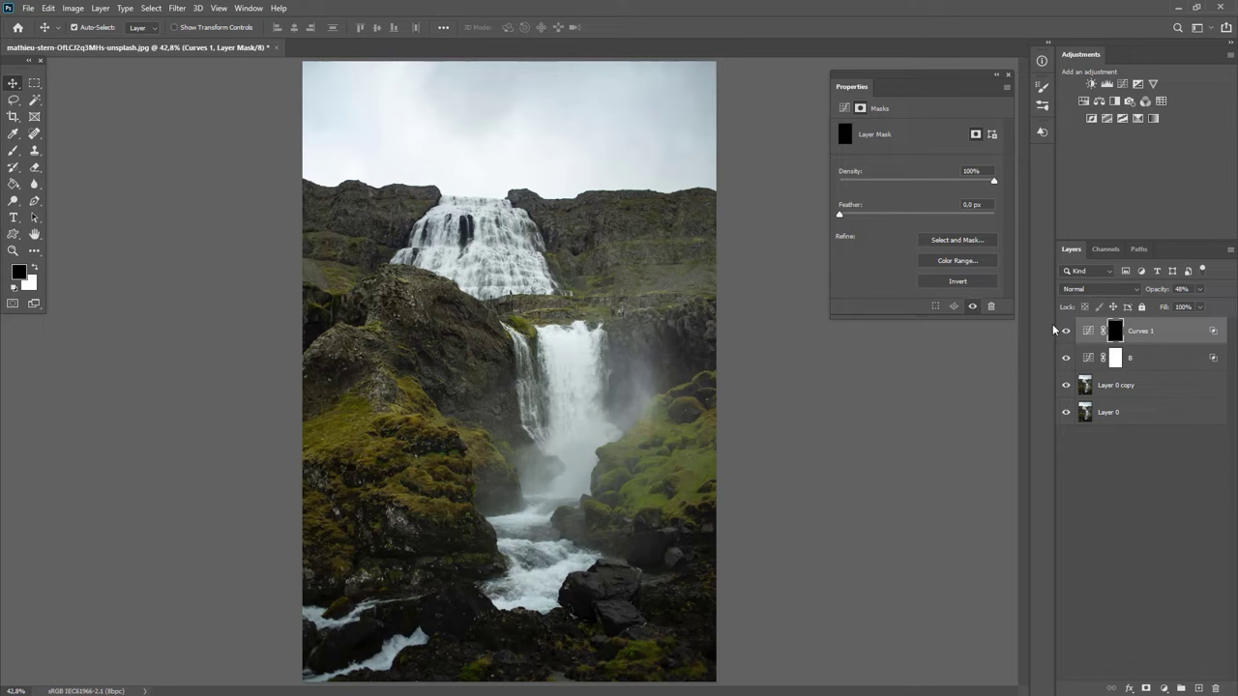
Step: Rename the darkening layer E, compare it on and off, and ready a white brush
{"action": "double_click", "coordinate": [1140, 331]}
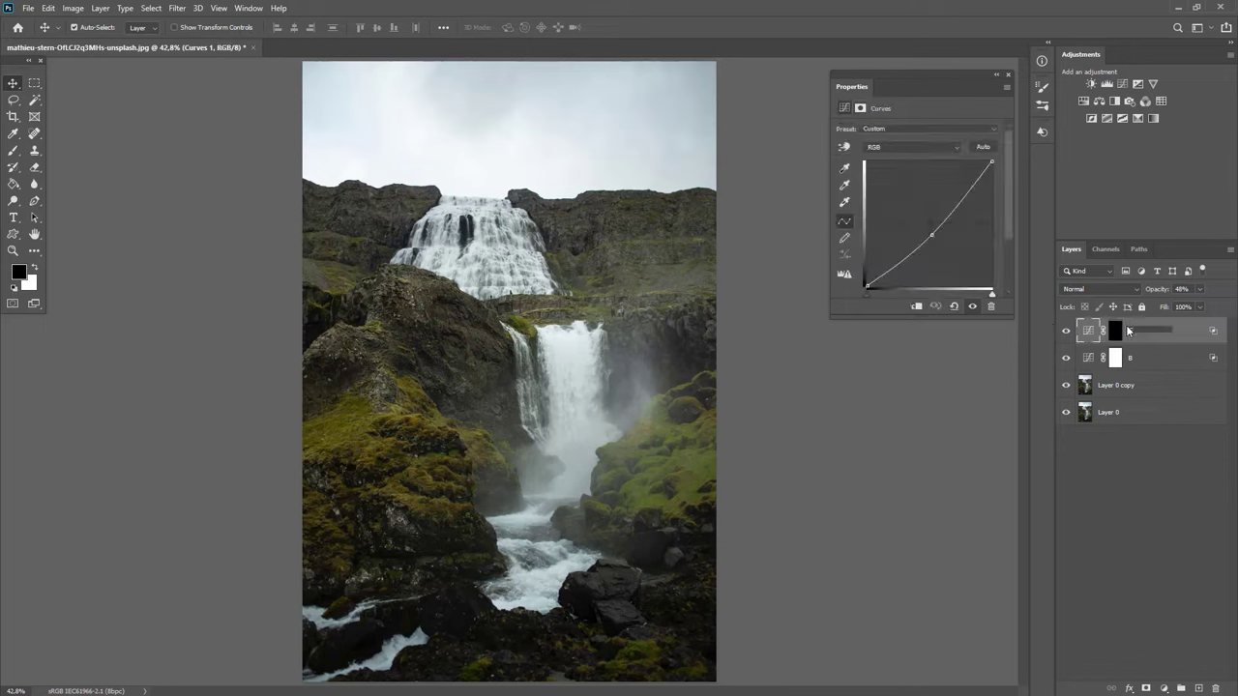
{"action": "type", "text": "E"}
{"action": "key", "text": "Return"}
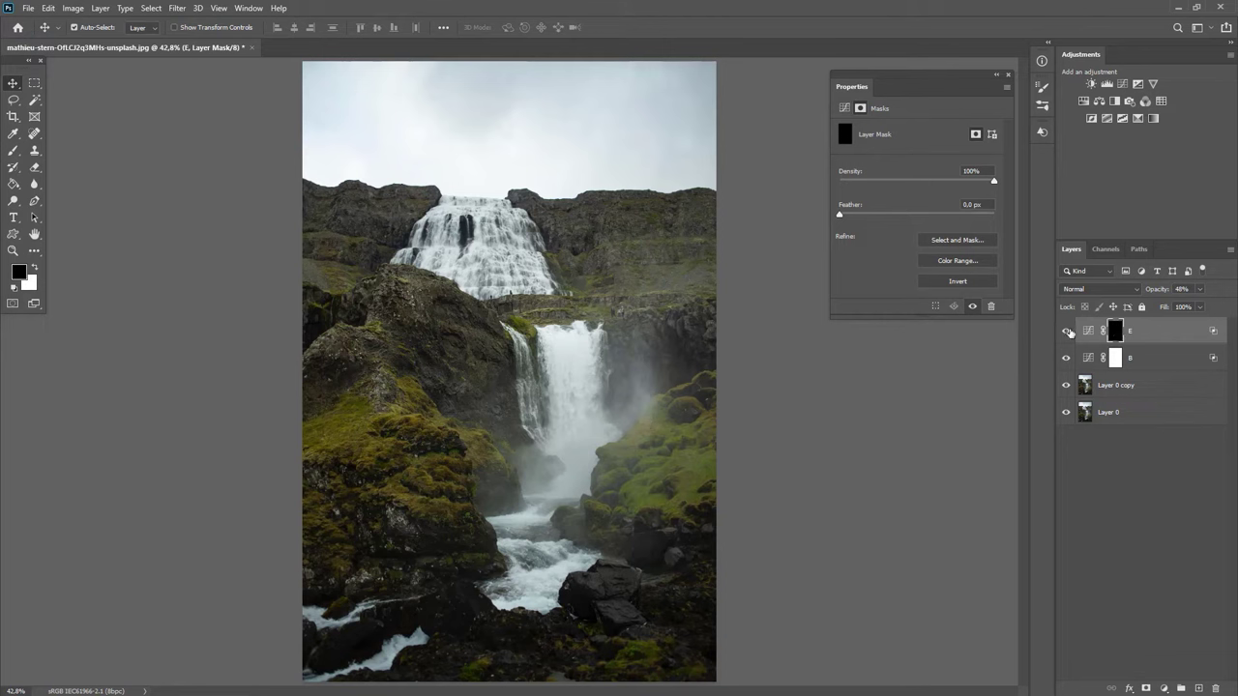
{"action": "left_click", "coordinate": [1067, 333]}
{"action": "left_click", "coordinate": [1066, 334]}
{"action": "left_click", "coordinate": [34, 266]}
{"action": "left_click", "coordinate": [13, 149]}
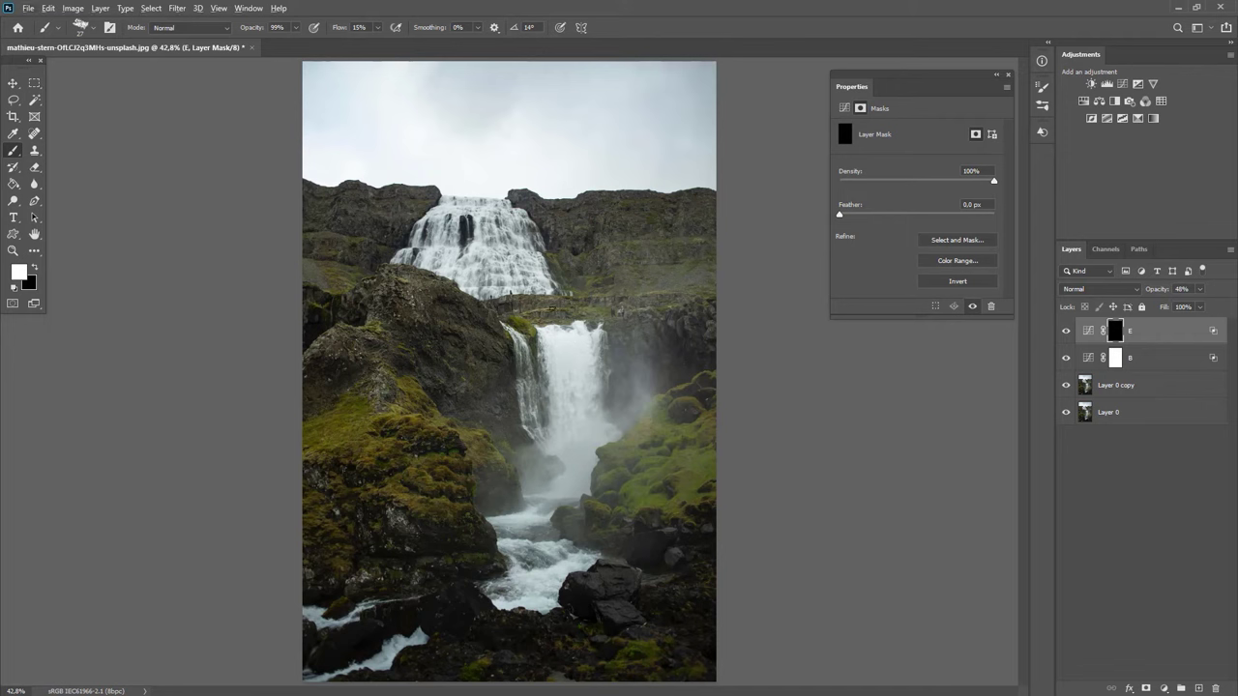
Step: Choose the Hard Round Pressure Opacity and Flow brush and enlarge it to about 187 px
{"action": "left_click", "coordinate": [92, 27]}
{"action": "left_click", "coordinate": [97, 290]}
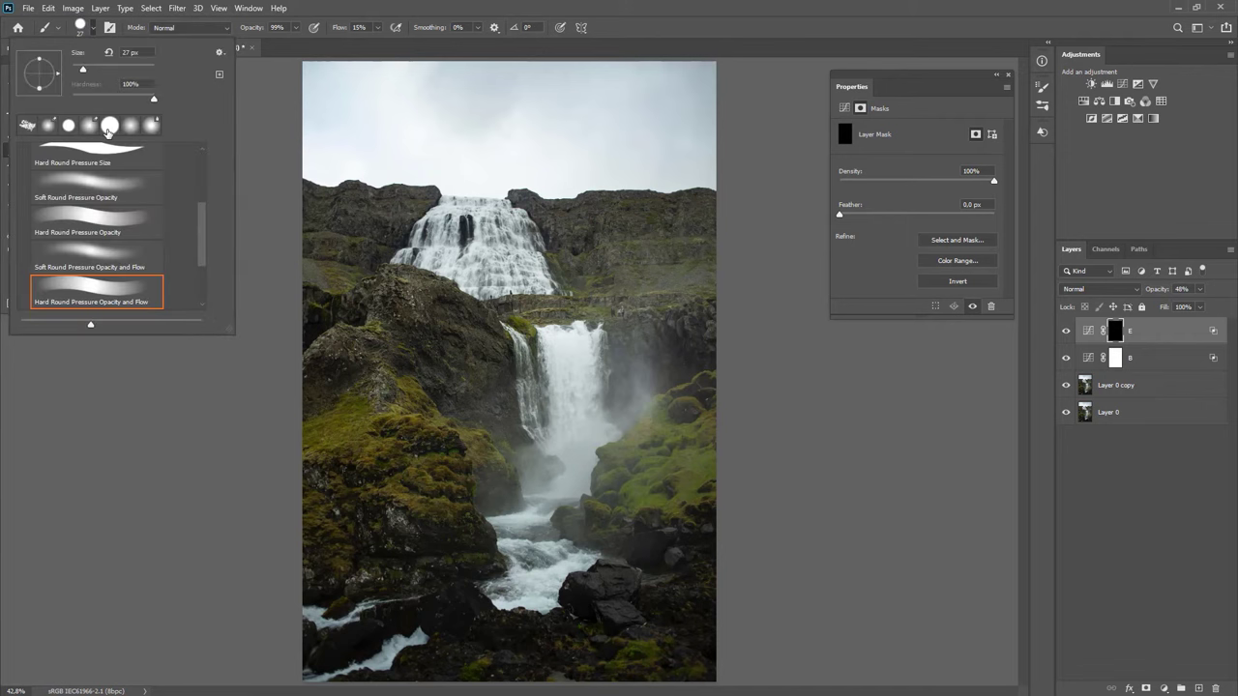
{"action": "left_click_drag", "start_coordinate": [84, 69], "coordinate": [91, 70]}
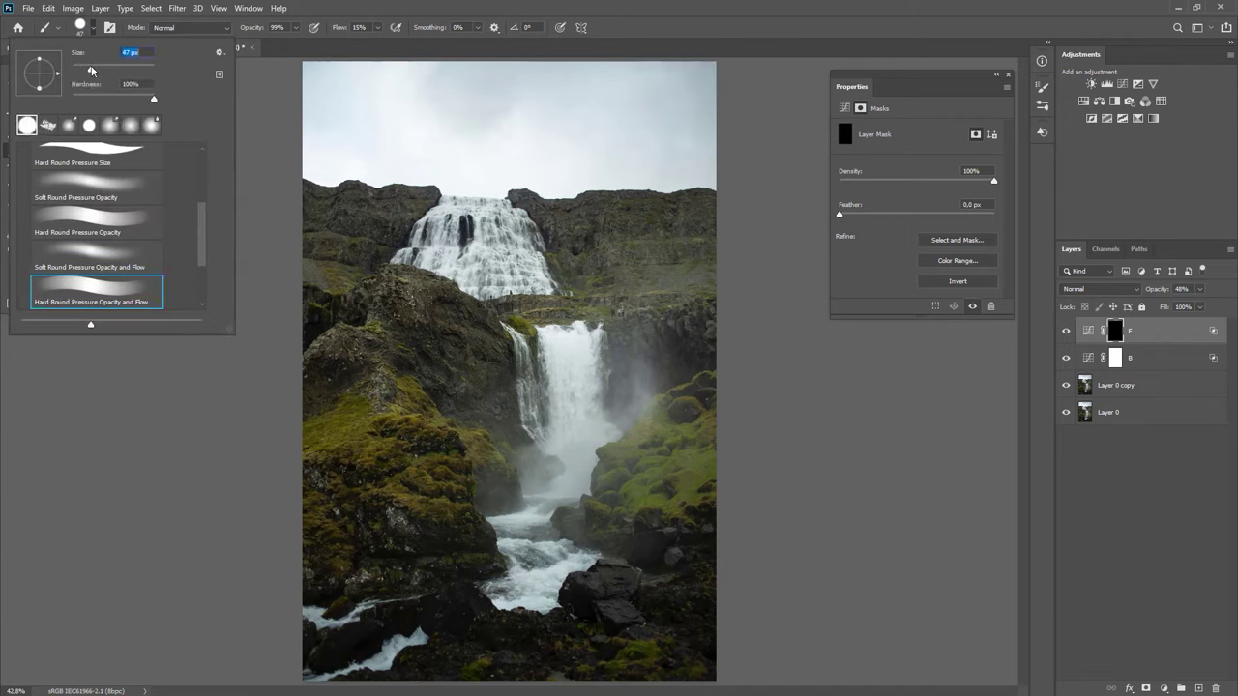
{"action": "key", "text": "Return"}
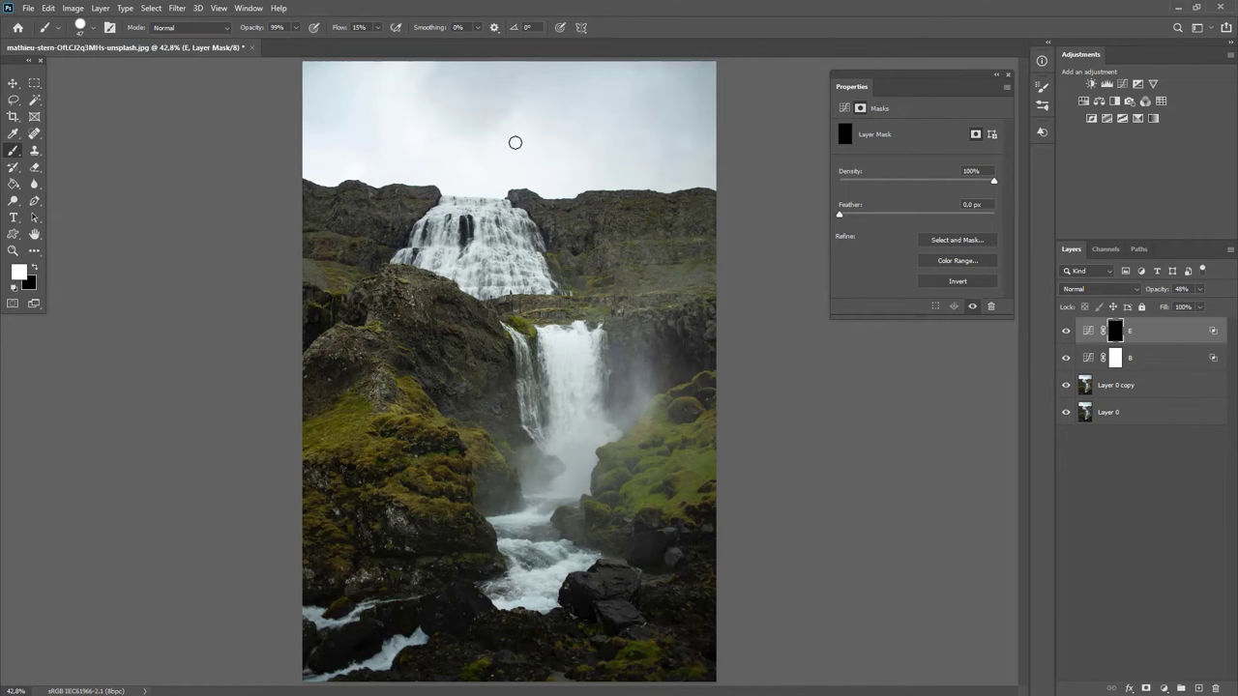
{"action": "left_click_drag", "start_coordinate": [515, 142], "coordinate": [527, 126]}
{"action": "left_click_drag", "start_coordinate": [564, 264], "coordinate": [553, 53]}
Step: Paint white on E's mask over the rocks near the falls, the left rock and upper cliff
{"action": "left_click_drag", "start_coordinate": [564, 349], "coordinate": [566, 380]}
{"action": "mouse_move", "coordinate": [492, 484]}
{"action": "left_mouse_down"}
{"action": "mouse_move", "coordinate": [401, 525]}
{"action": "mouse_move", "coordinate": [381, 519]}
{"action": "mouse_move", "coordinate": [469, 553]}
{"action": "mouse_move", "coordinate": [423, 600]}
{"action": "mouse_move", "coordinate": [448, 578]}
{"action": "mouse_move", "coordinate": [461, 658]}
{"action": "mouse_move", "coordinate": [448, 630]}
{"action": "mouse_move", "coordinate": [378, 625]}
{"action": "mouse_move", "coordinate": [630, 655]}
{"action": "mouse_move", "coordinate": [589, 581]}
{"action": "mouse_move", "coordinate": [647, 636]}
{"action": "mouse_move", "coordinate": [639, 603]}
{"action": "mouse_move", "coordinate": [680, 652]}
{"action": "mouse_move", "coordinate": [574, 512]}
{"action": "mouse_move", "coordinate": [673, 550]}
{"action": "mouse_move", "coordinate": [669, 367]}
{"action": "mouse_move", "coordinate": [722, 338]}
{"action": "mouse_move", "coordinate": [638, 345]}
{"action": "mouse_move", "coordinate": [497, 414]}
{"action": "mouse_move", "coordinate": [506, 389]}
{"action": "left_mouse_up"}
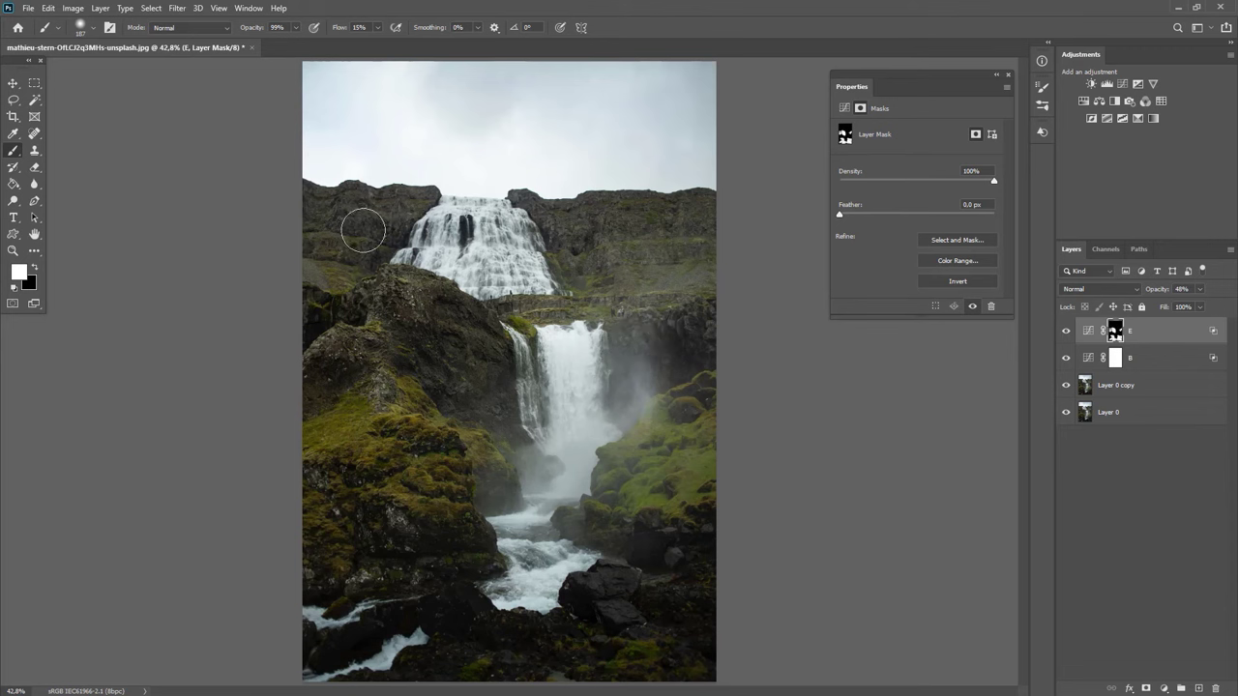
{"action": "left_click_drag", "start_coordinate": [362, 229], "coordinate": [390, 214]}
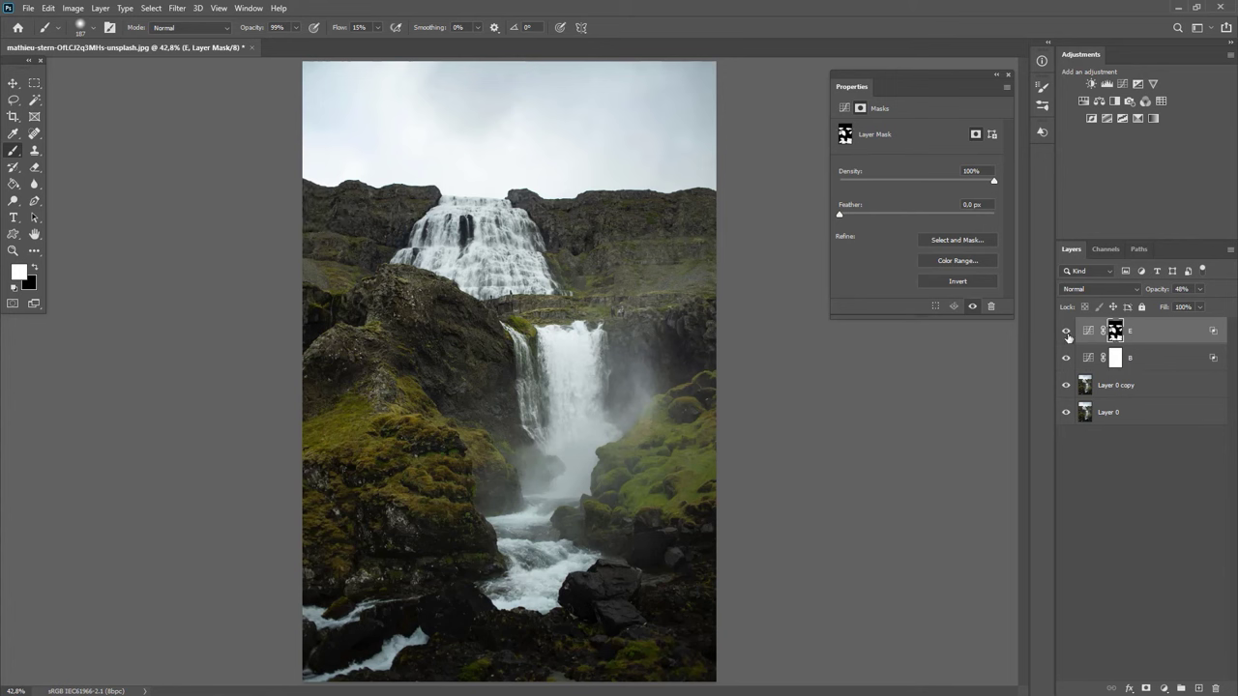
Step: Invert B's mask to black, then paint white over the upper, middle and lower waterfalls
{"action": "left_click", "coordinate": [1115, 358]}
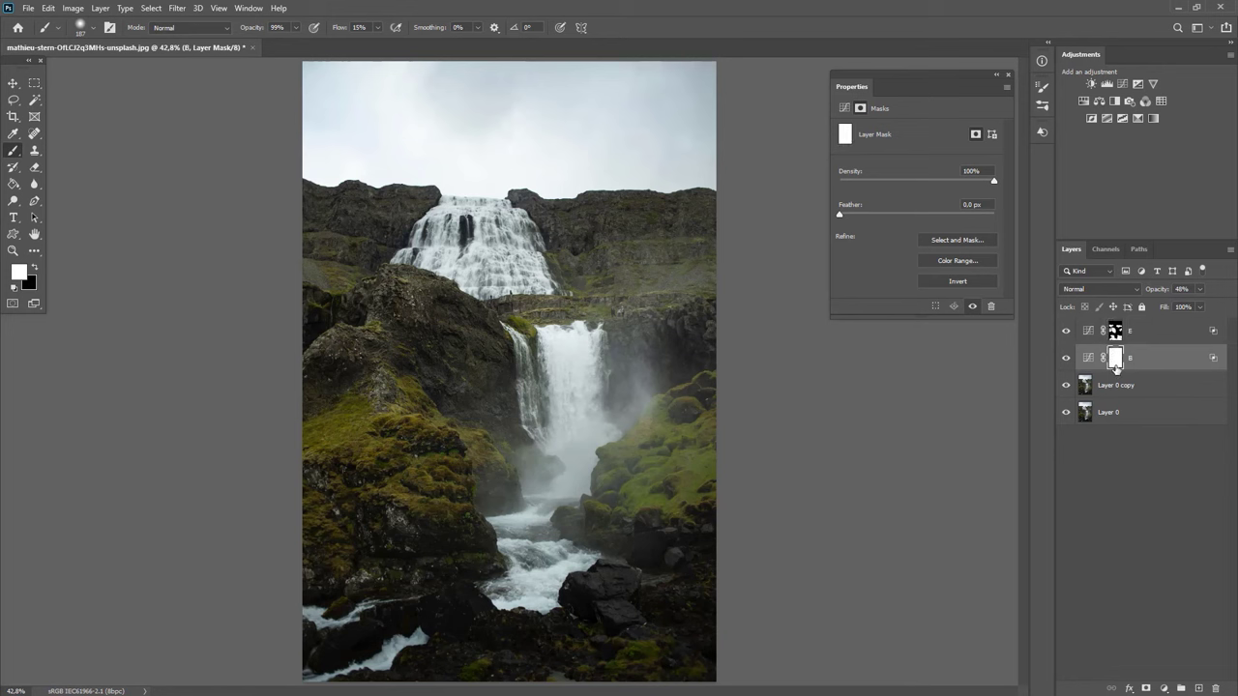
{"action": "key", "text": "ctrl+i"}
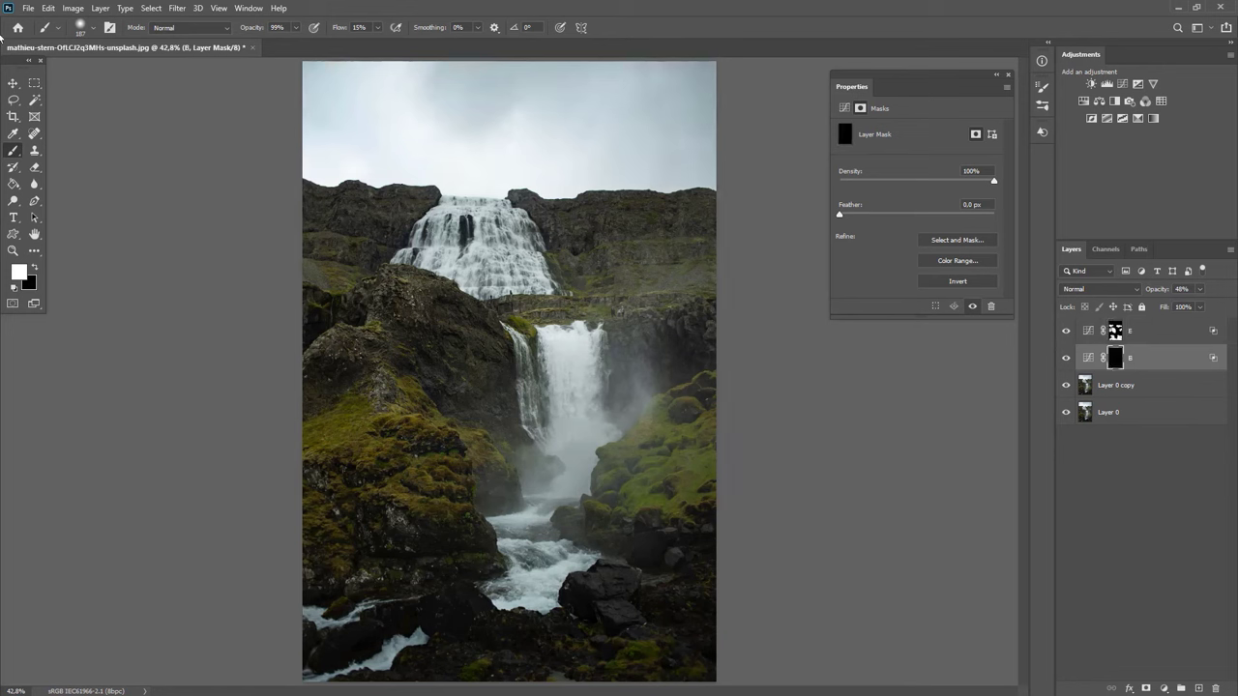
{"action": "mouse_move", "coordinate": [460, 212]}
{"action": "left_mouse_down"}
{"action": "mouse_move", "coordinate": [464, 242]}
{"action": "mouse_move", "coordinate": [498, 256]}
{"action": "mouse_move", "coordinate": [489, 220]}
{"action": "mouse_move", "coordinate": [518, 274]}
{"action": "left_mouse_up"}
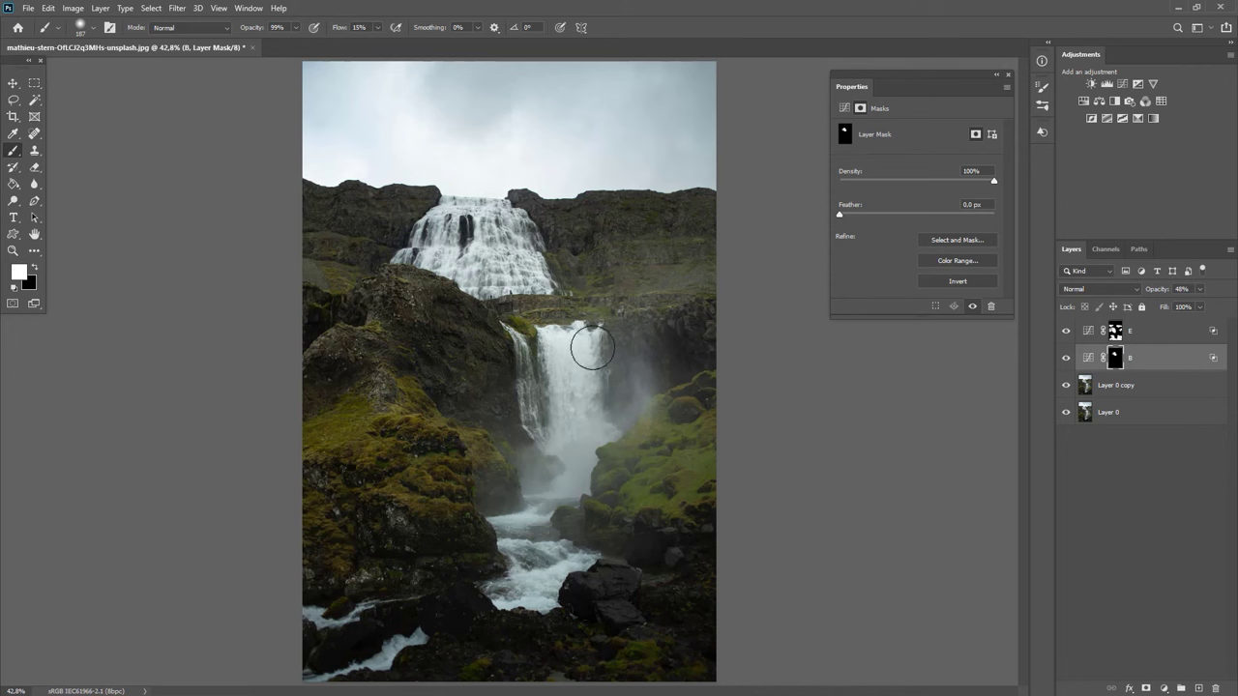
{"action": "mouse_move", "coordinate": [592, 349]}
{"action": "left_mouse_down"}
{"action": "mouse_move", "coordinate": [567, 359]}
{"action": "mouse_move", "coordinate": [589, 448]}
{"action": "mouse_move", "coordinate": [501, 592]}
{"action": "mouse_move", "coordinate": [414, 635]}
{"action": "left_mouse_up"}
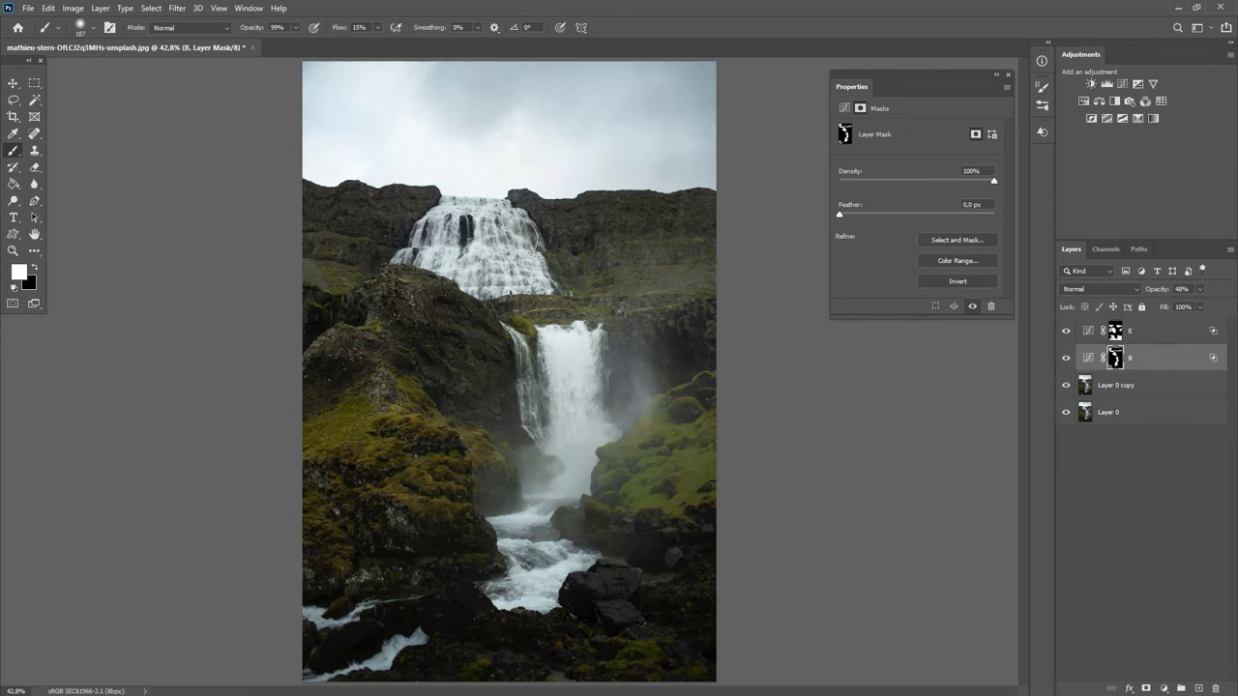
{"action": "left_click_drag", "start_coordinate": [566, 354], "coordinate": [559, 510]}
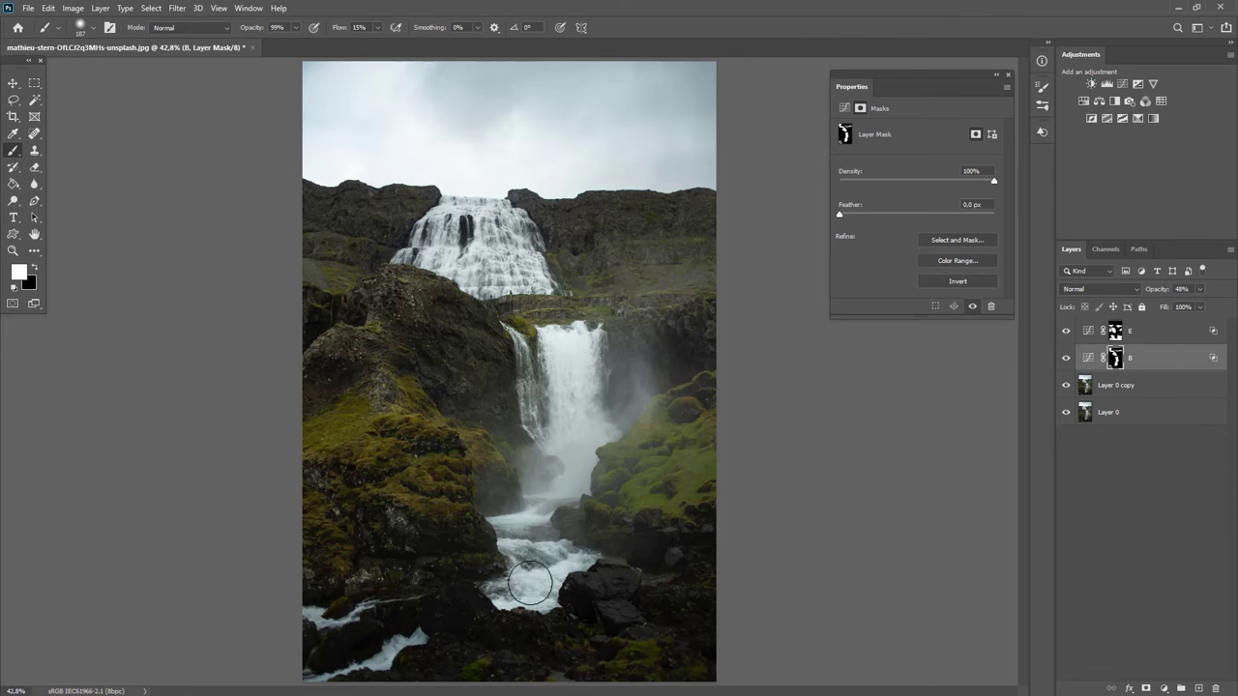
{"action": "left_click", "coordinate": [1066, 358]}
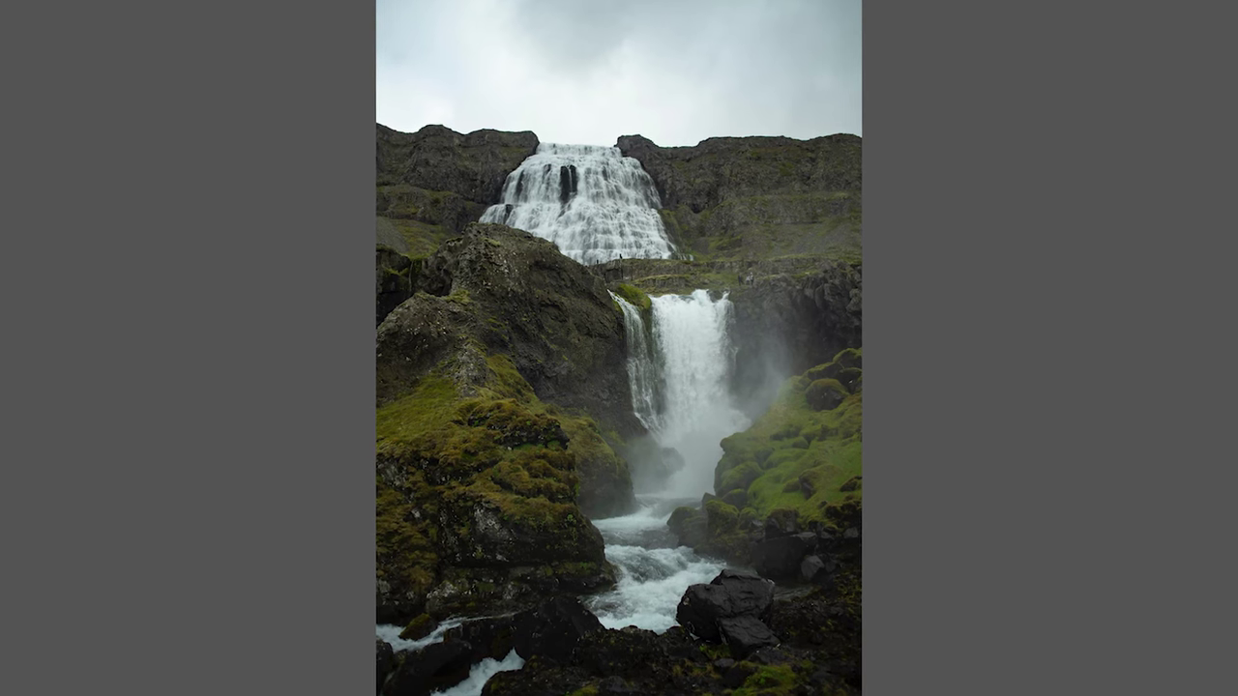